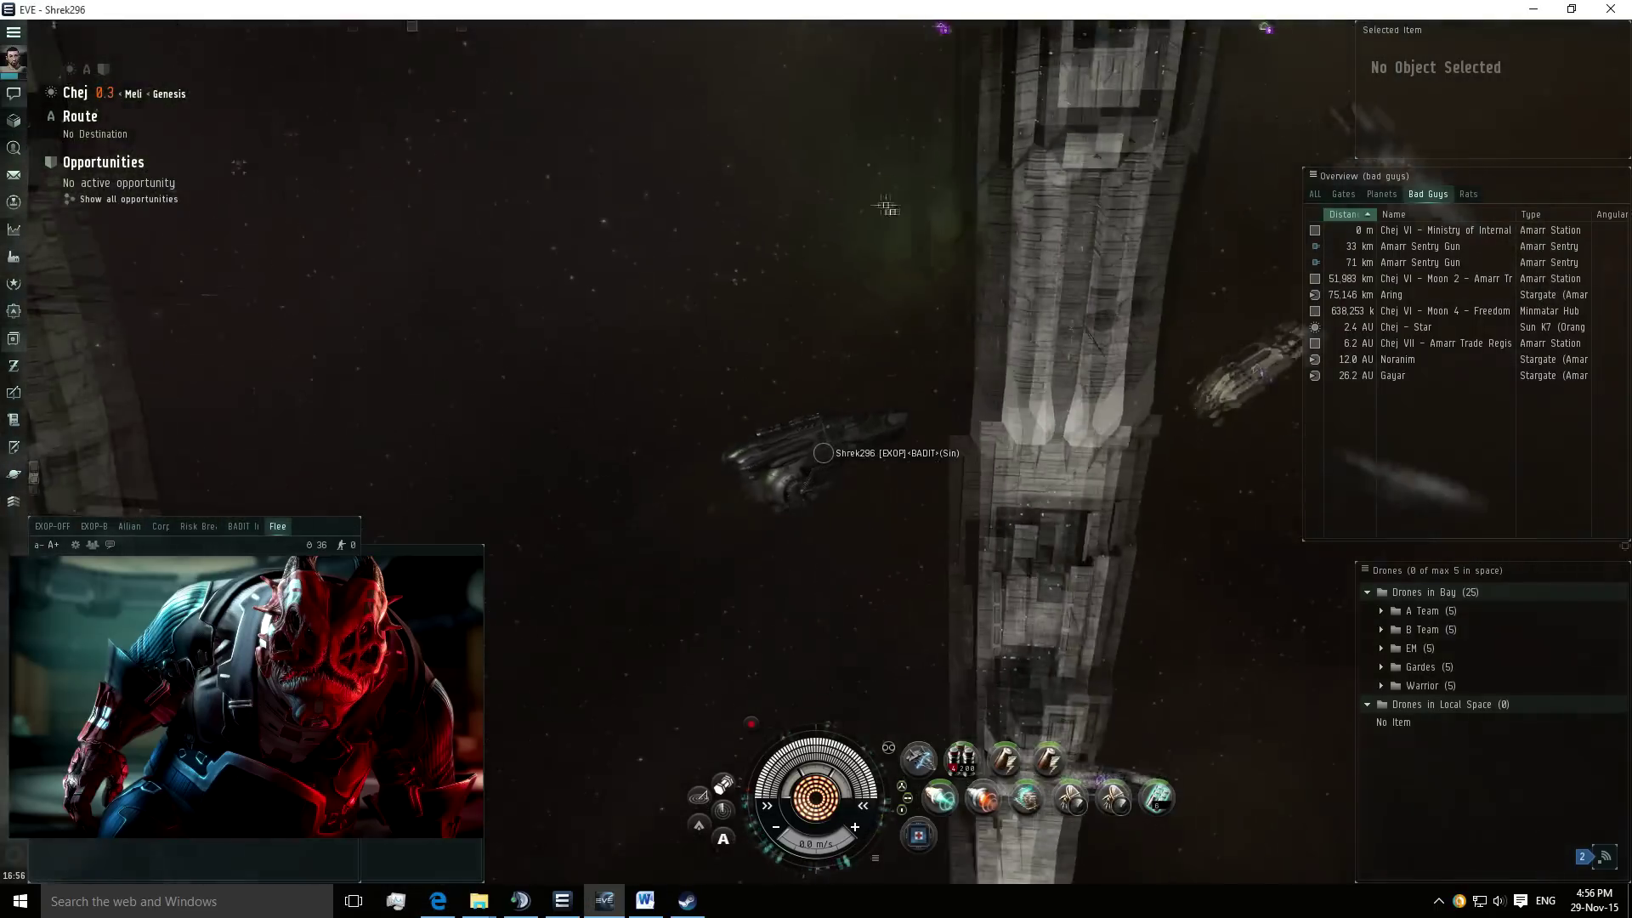
Look around Chej, orbiting the view toward nearby ships, the planet and sun.
mouse_move(825, 231)
left_mouse_down()
mouse_move(1048, 217)
mouse_move(1022, 220)
left_mouse_up()
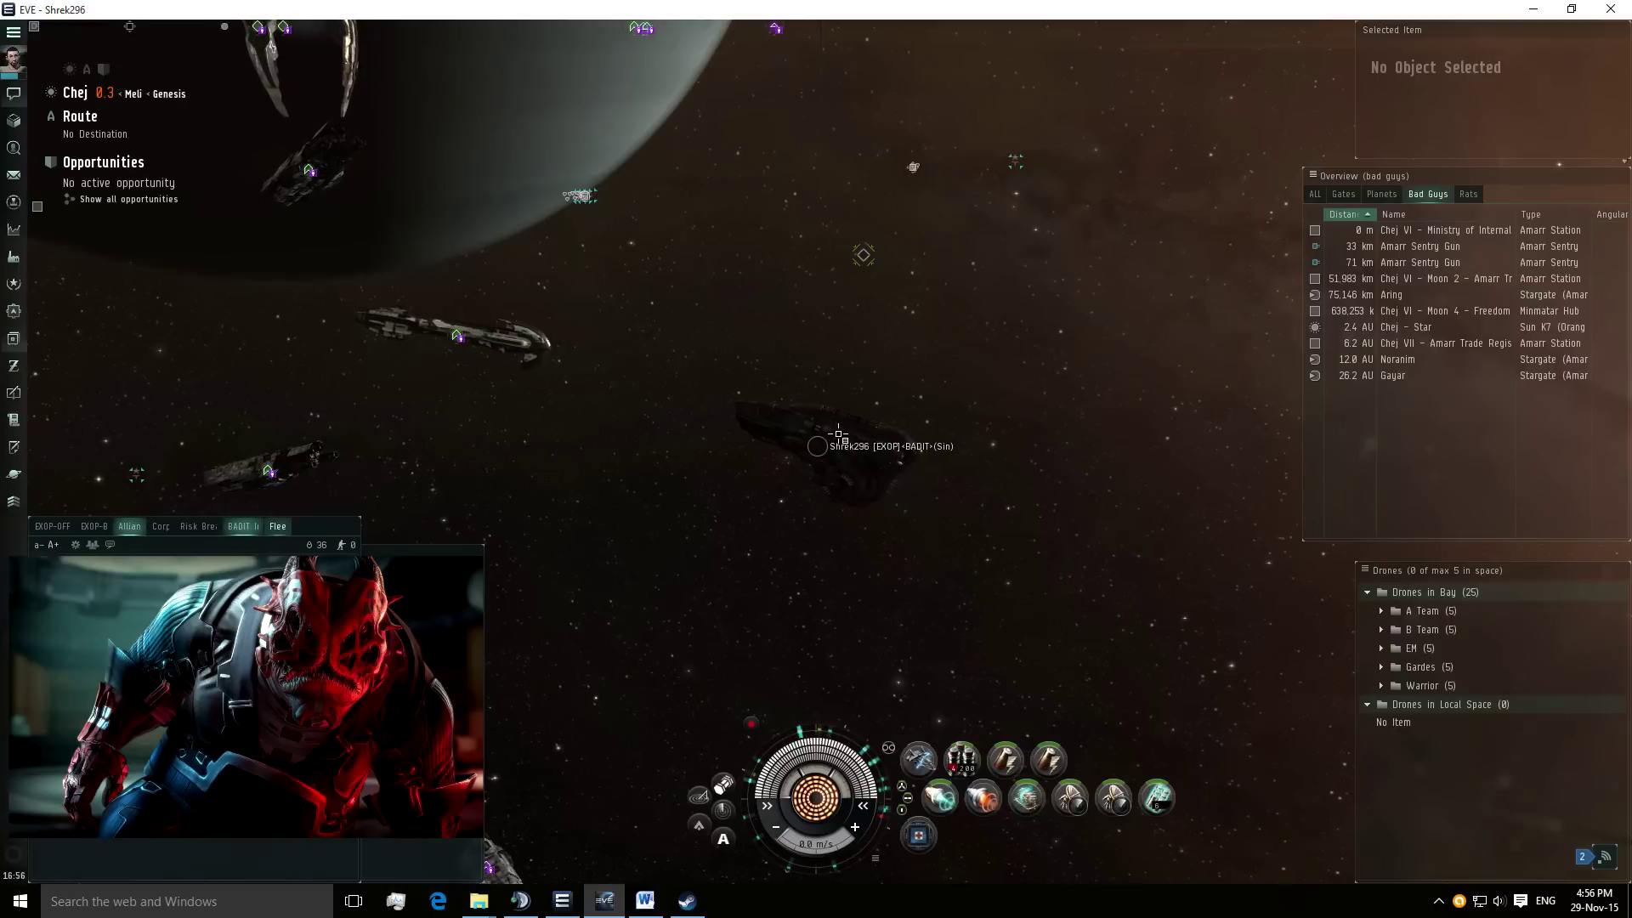
right_click(838, 436)
mouse_move(934, 511)
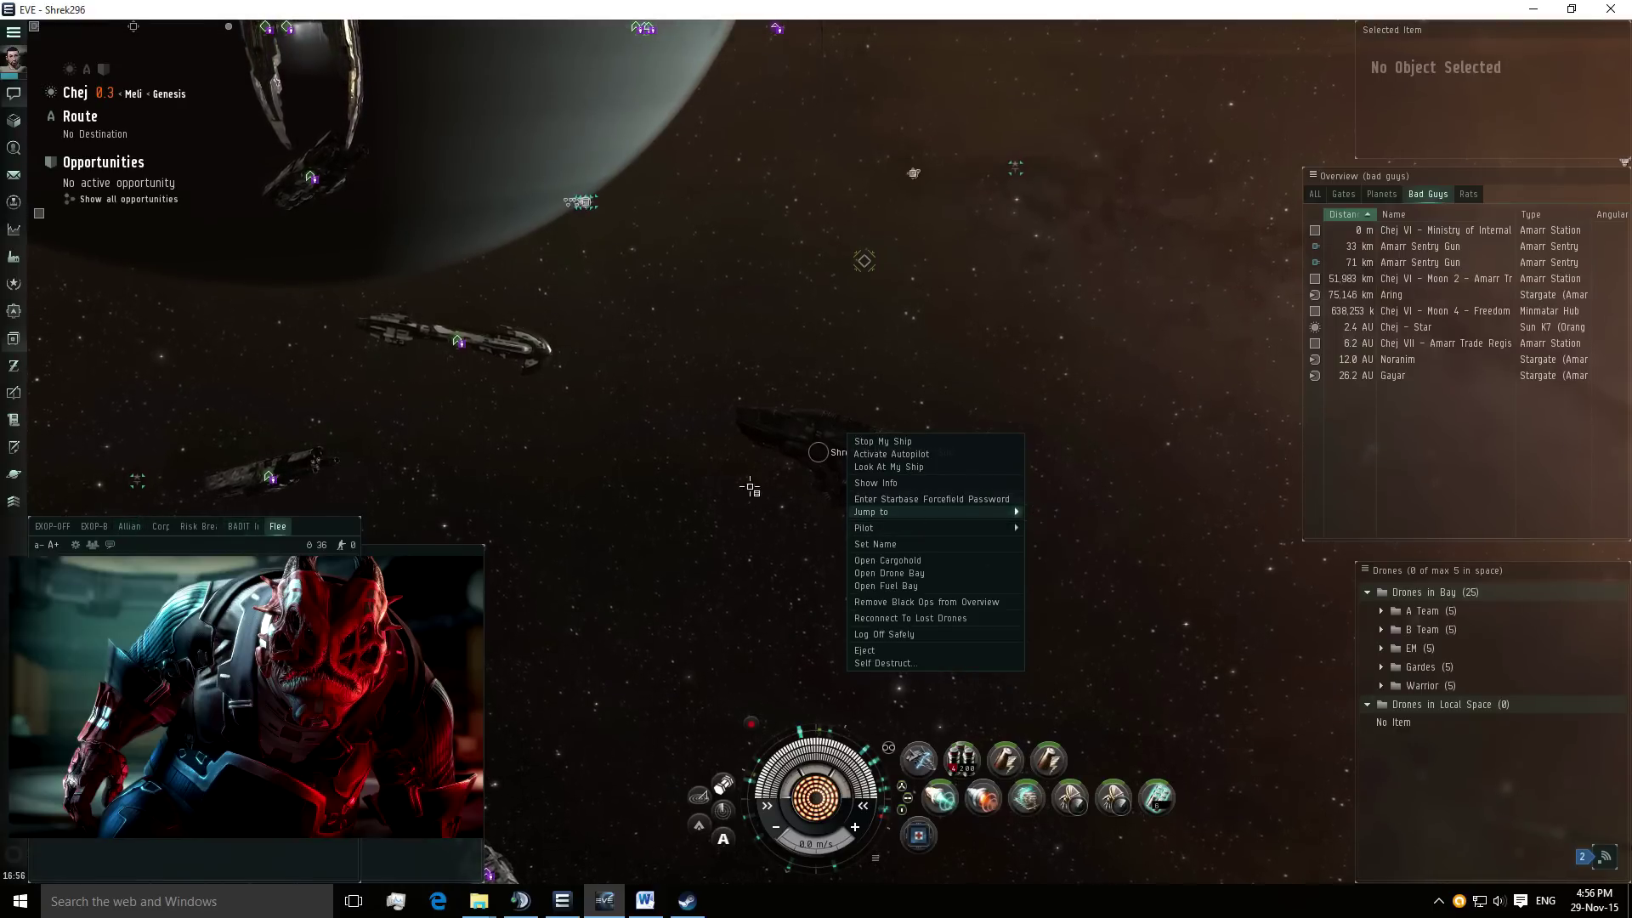
left_click(751, 487)
scroll(901, 437, "up", 5)
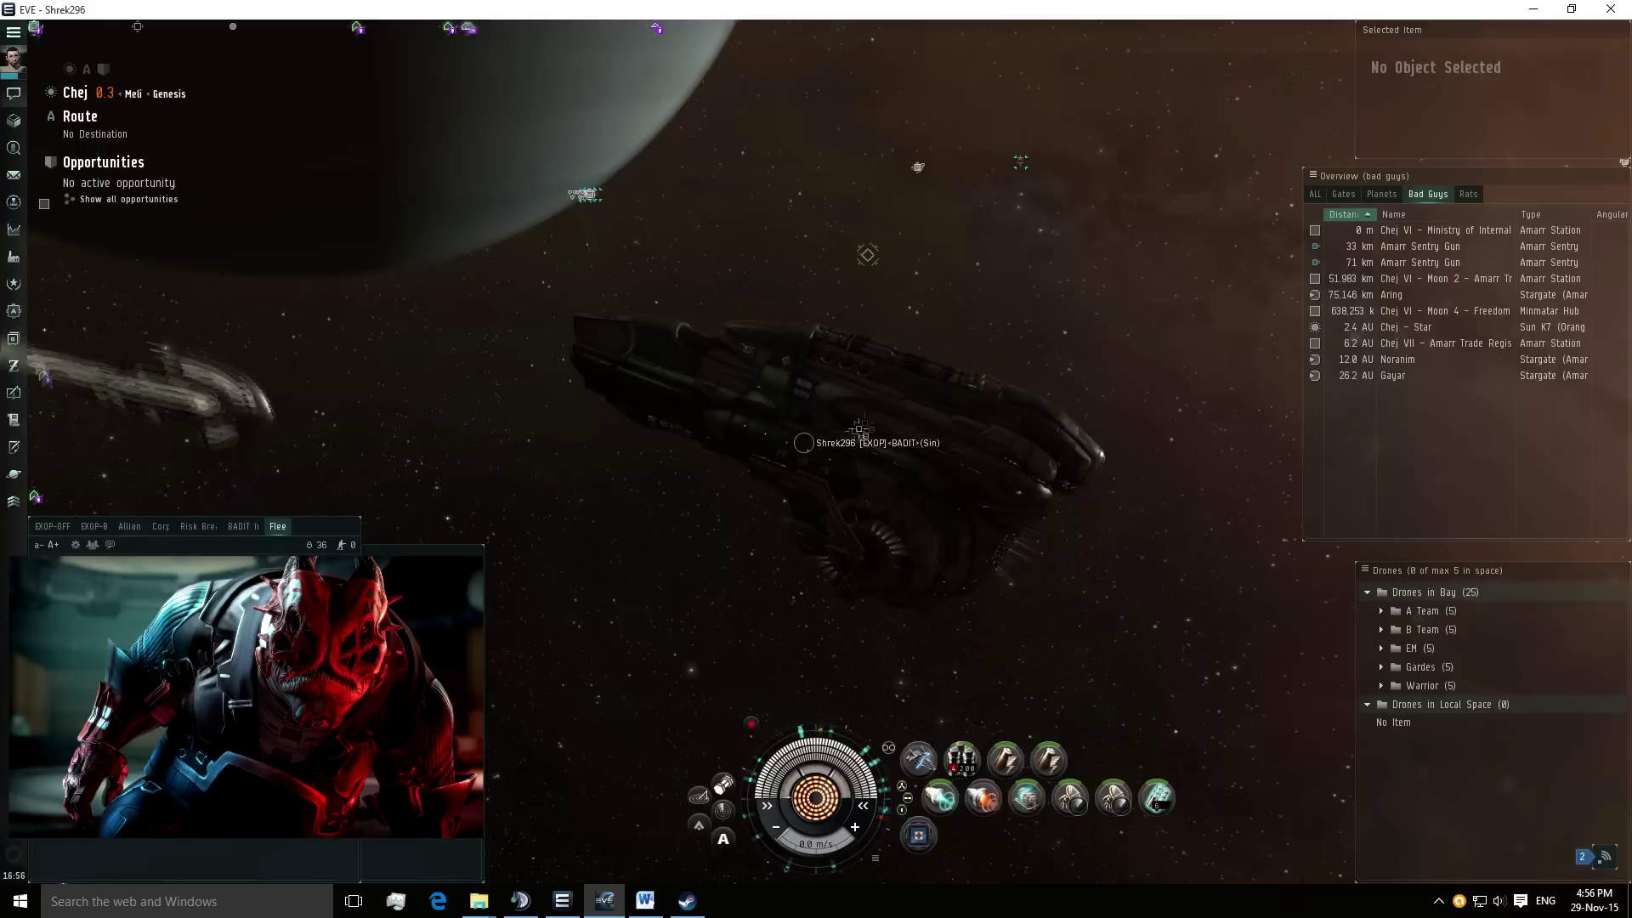
scroll(964, 324, "down", 5)
mouse_move(964, 324)
left_mouse_down()
mouse_move(941, 382)
mouse_move(993, 398)
left_mouse_up()
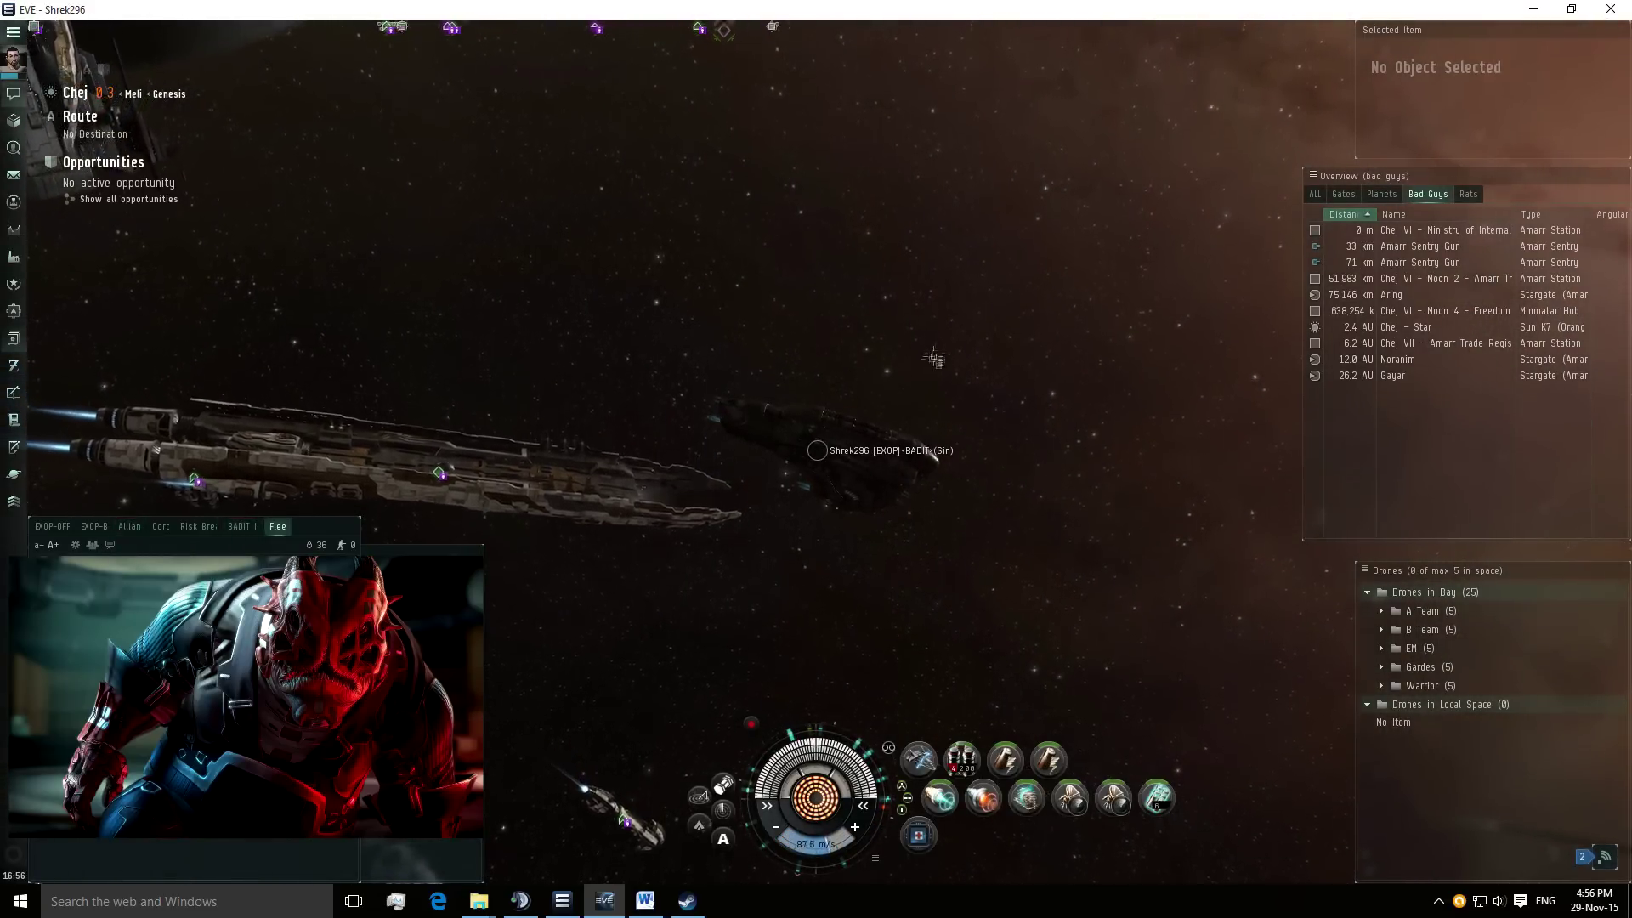
left_click_drag(822, 449, 937, 344)
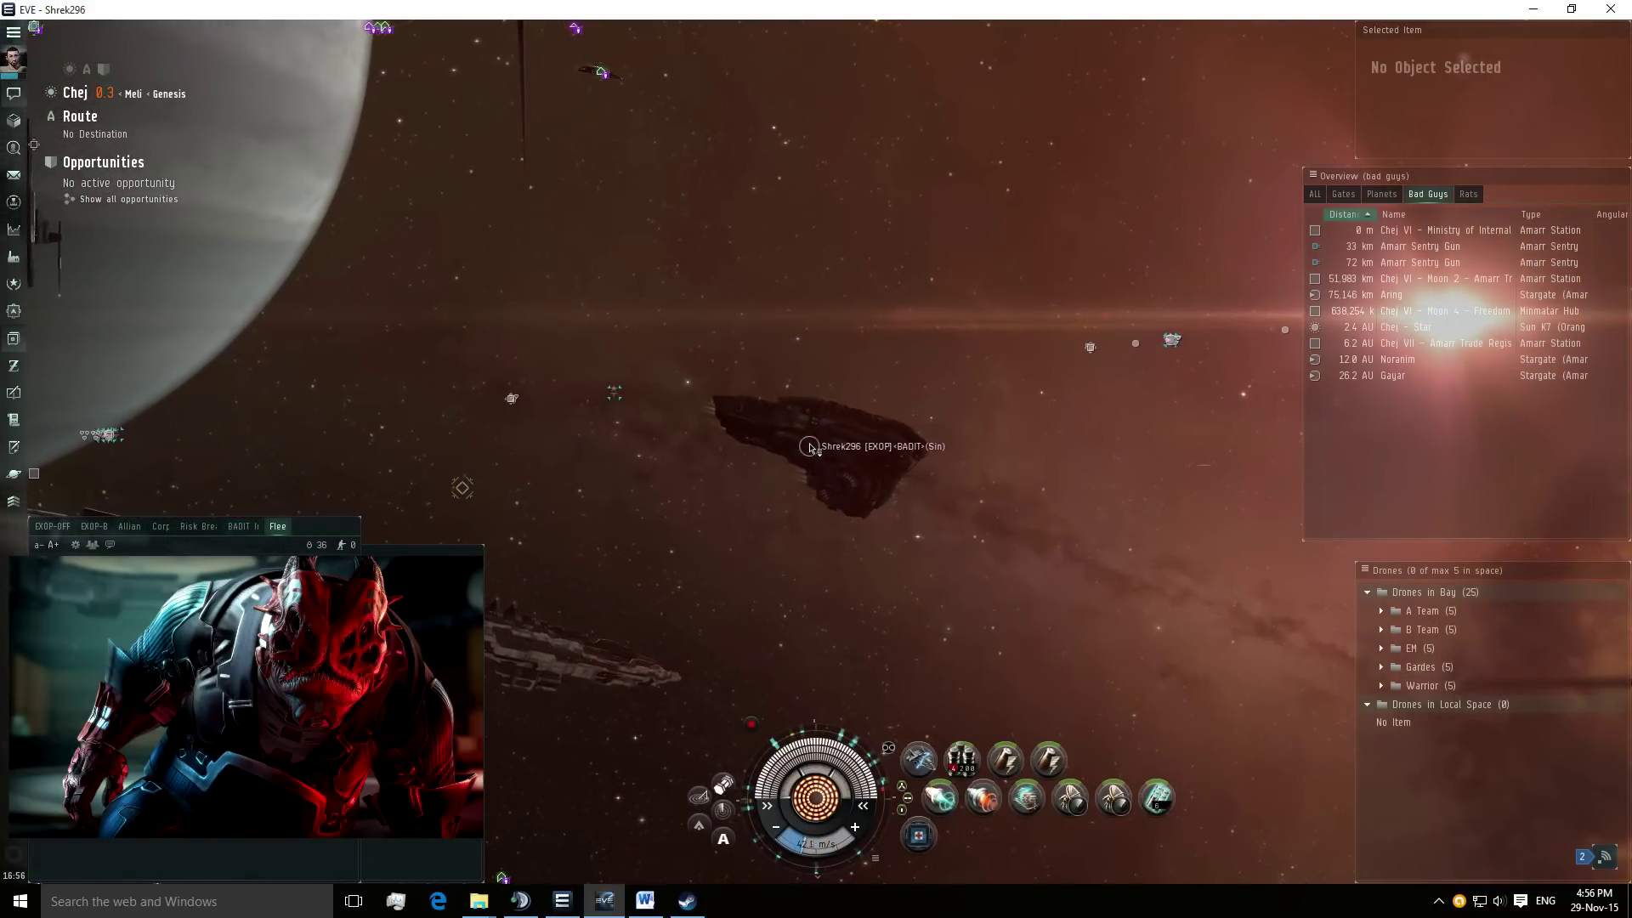
Jump the ship to the fleet's cynosural beacon in Ami.
right_click(810, 448)
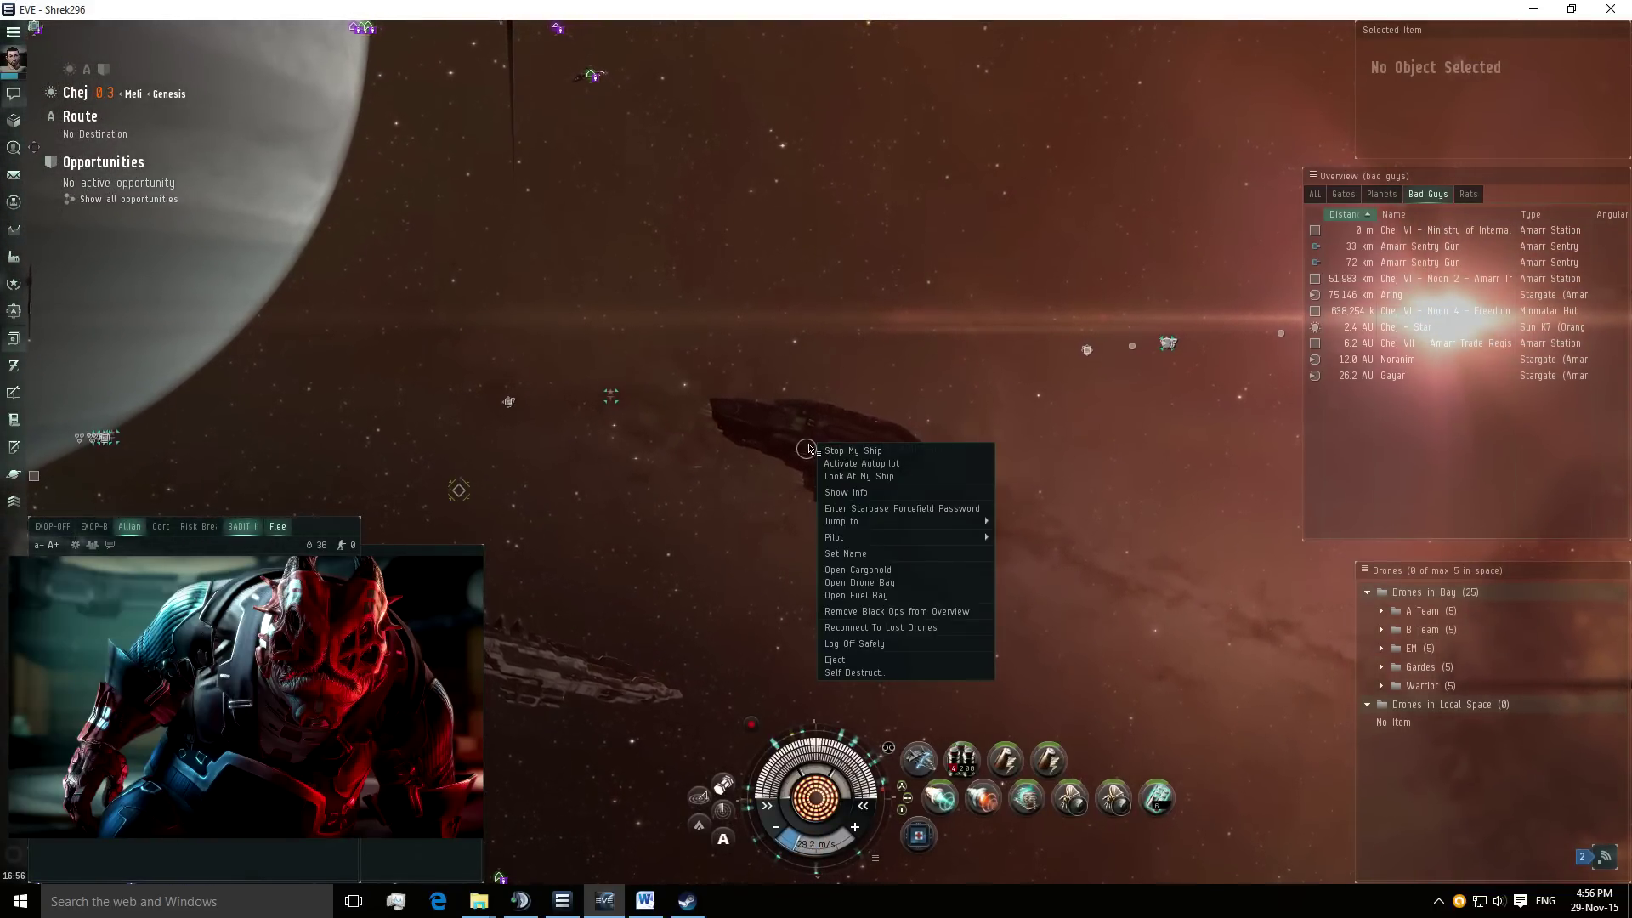
left_click(746, 479)
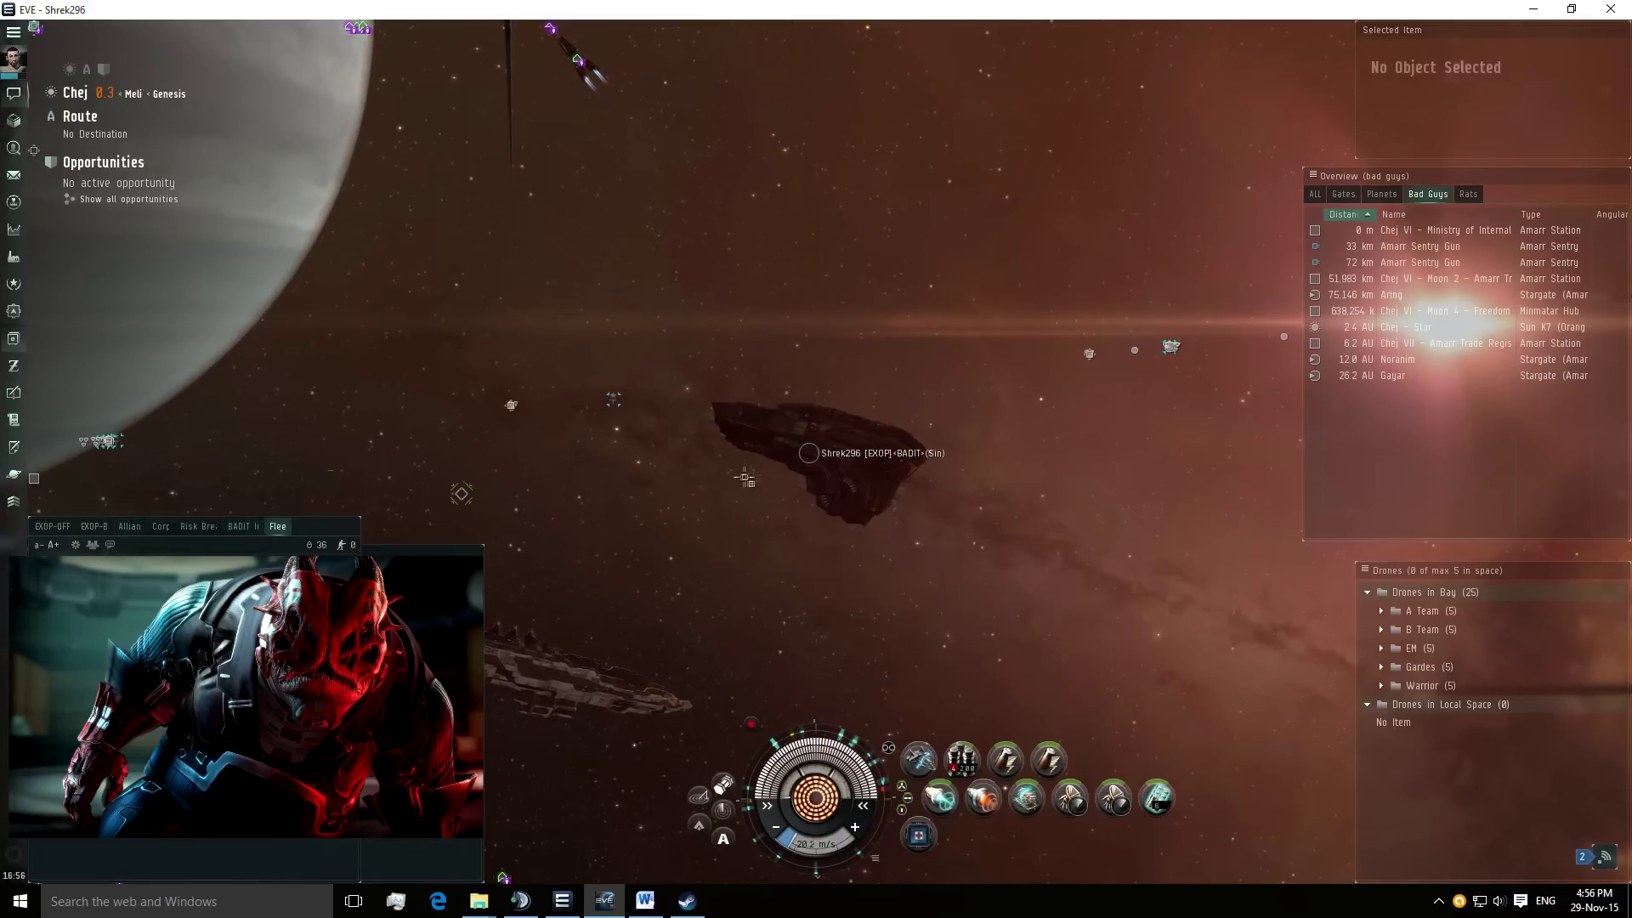
right_click(812, 456)
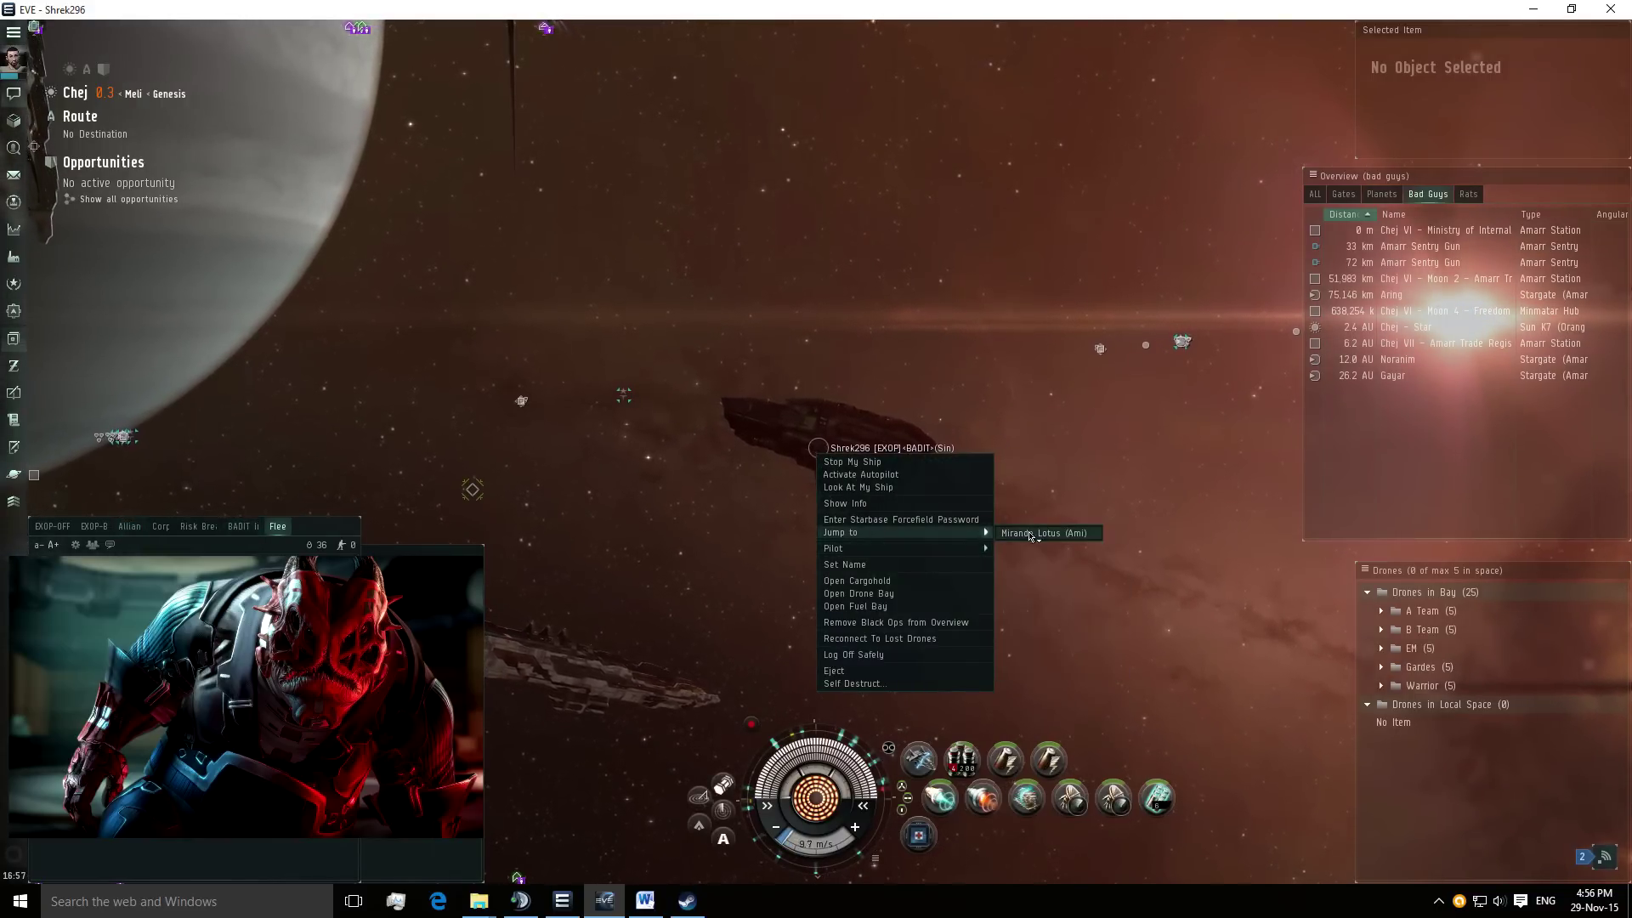
left_click(1042, 533)
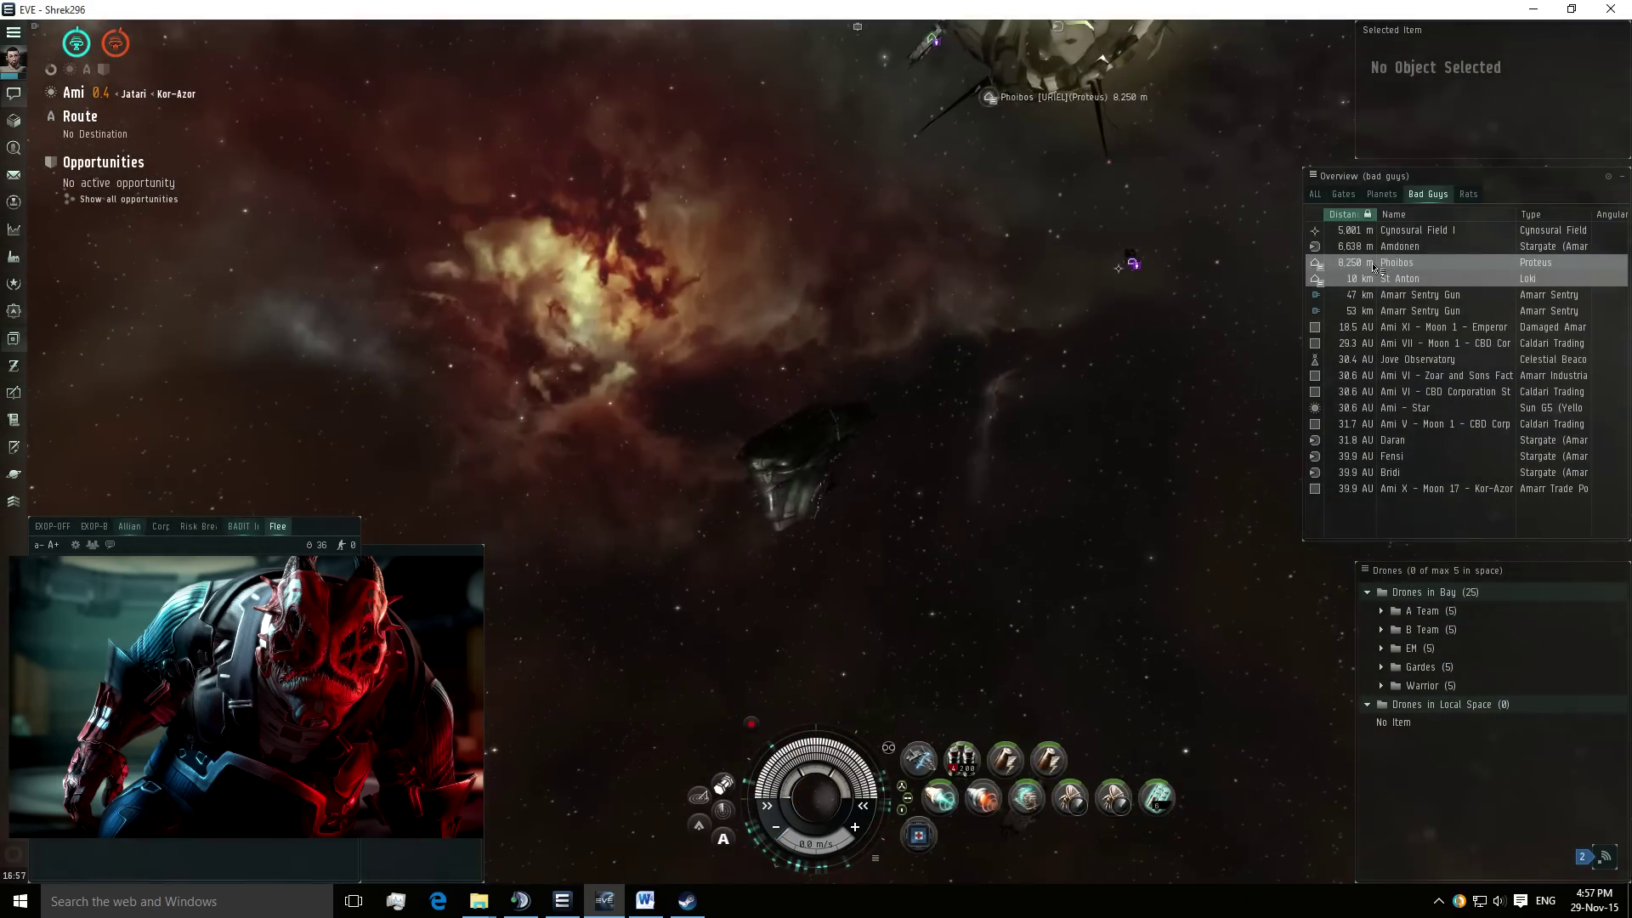
Launch the A Team drone group and set them on the hostile Proteus.
left_click(1374, 264)
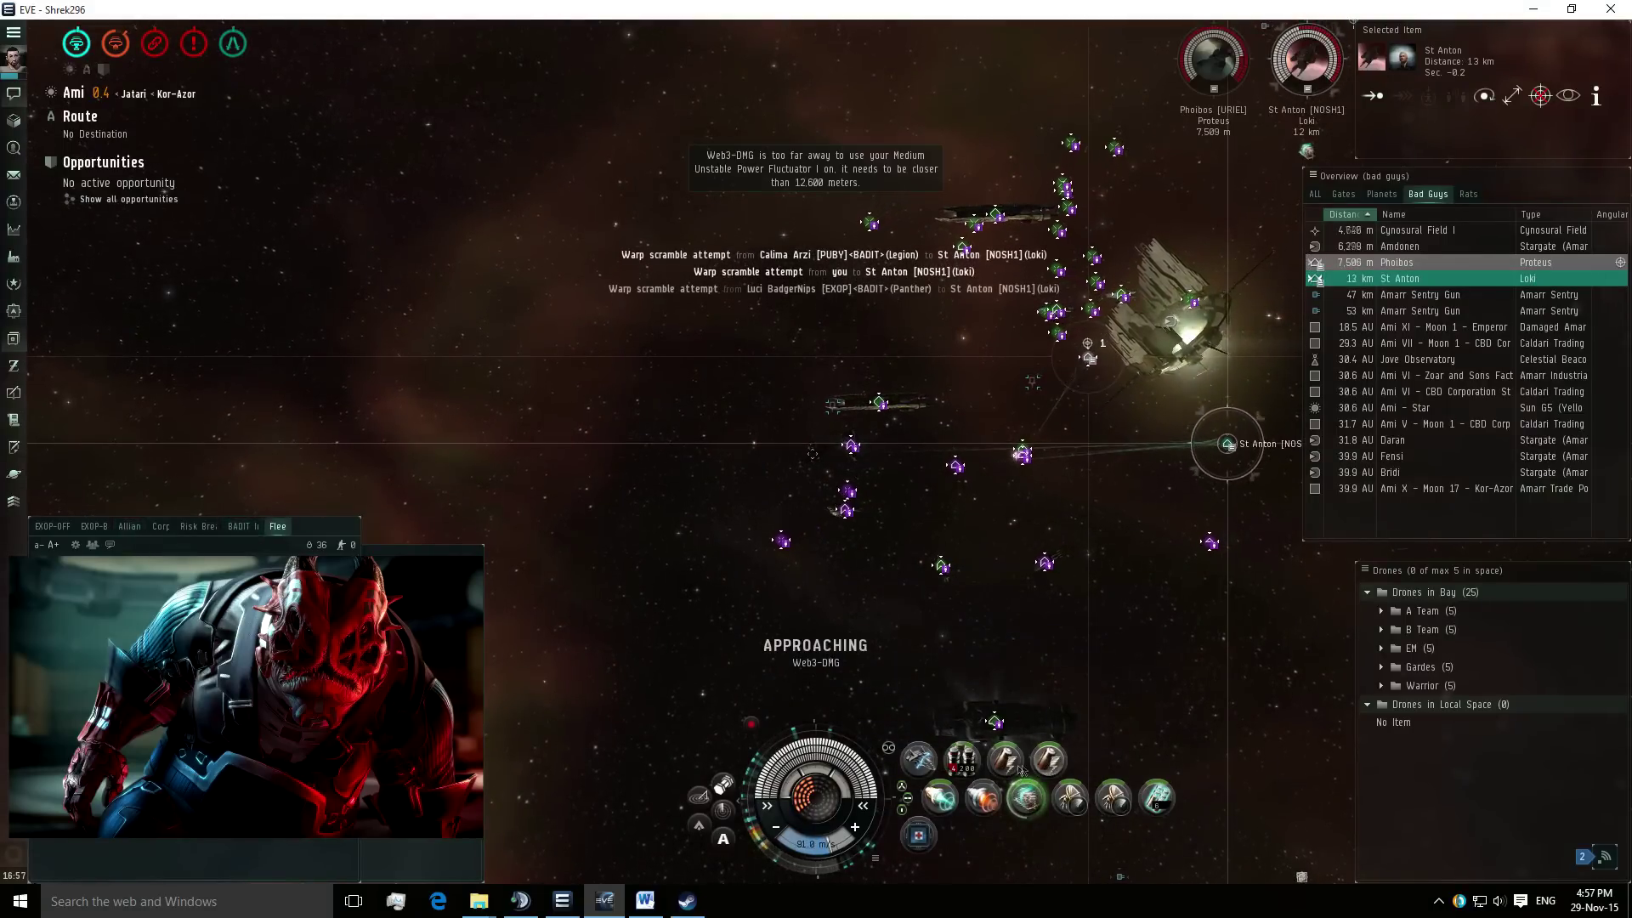
mouse_move(1417, 614)
left_mouse_down()
mouse_move(1199, 570)
mouse_move(1177, 602)
left_mouse_up()
scroll(1177, 603, "down", 3)
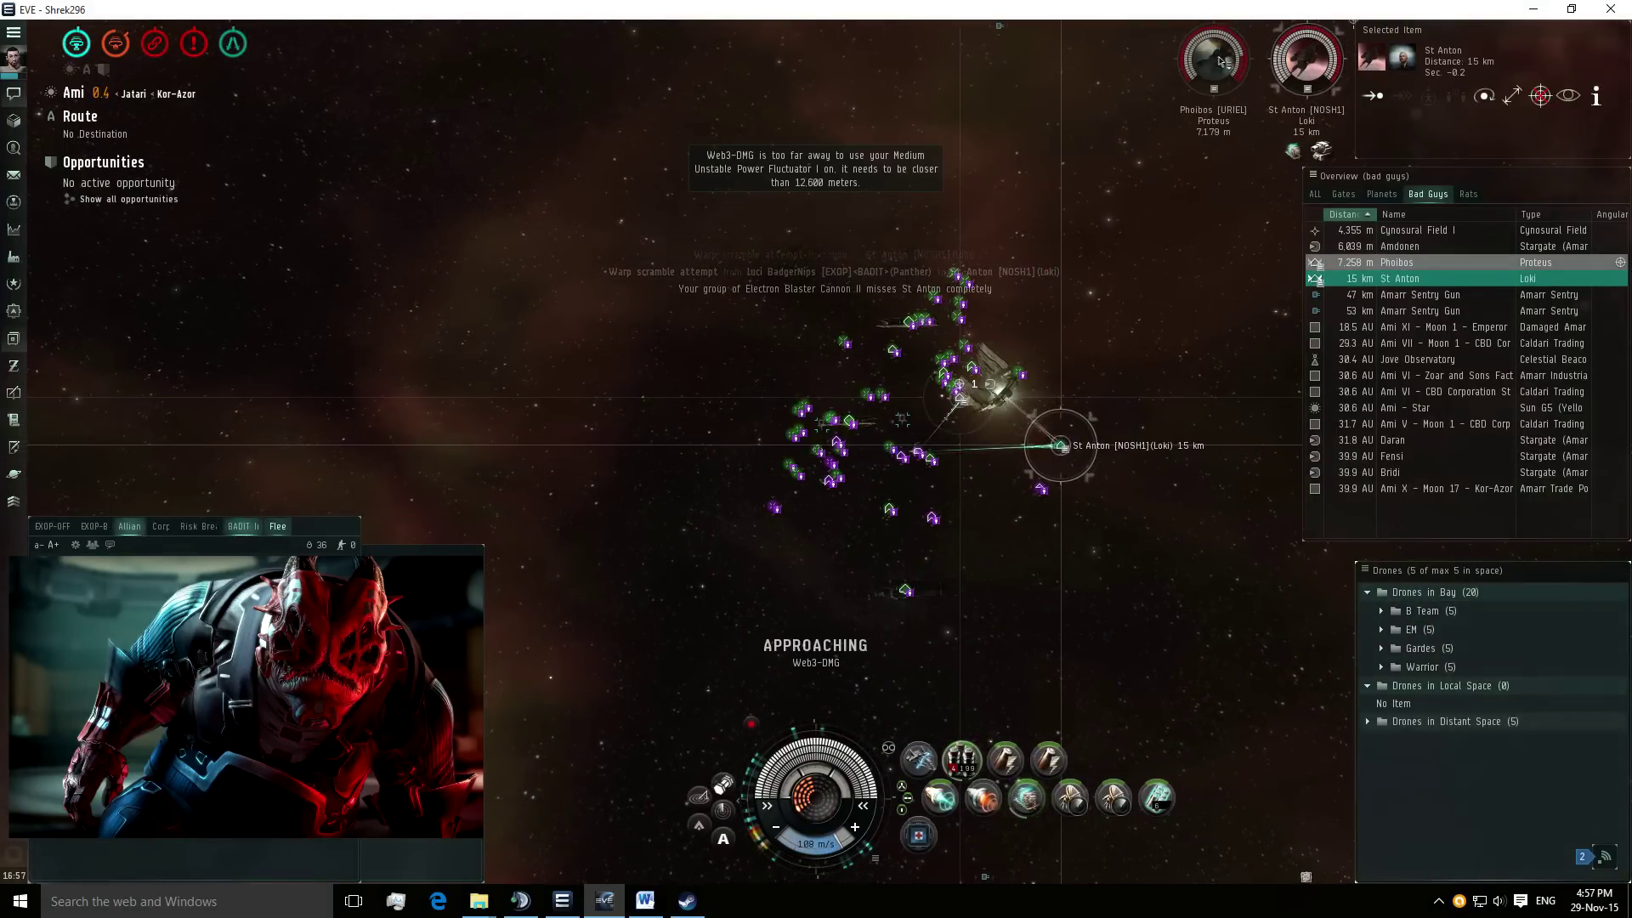
left_click(962, 392)
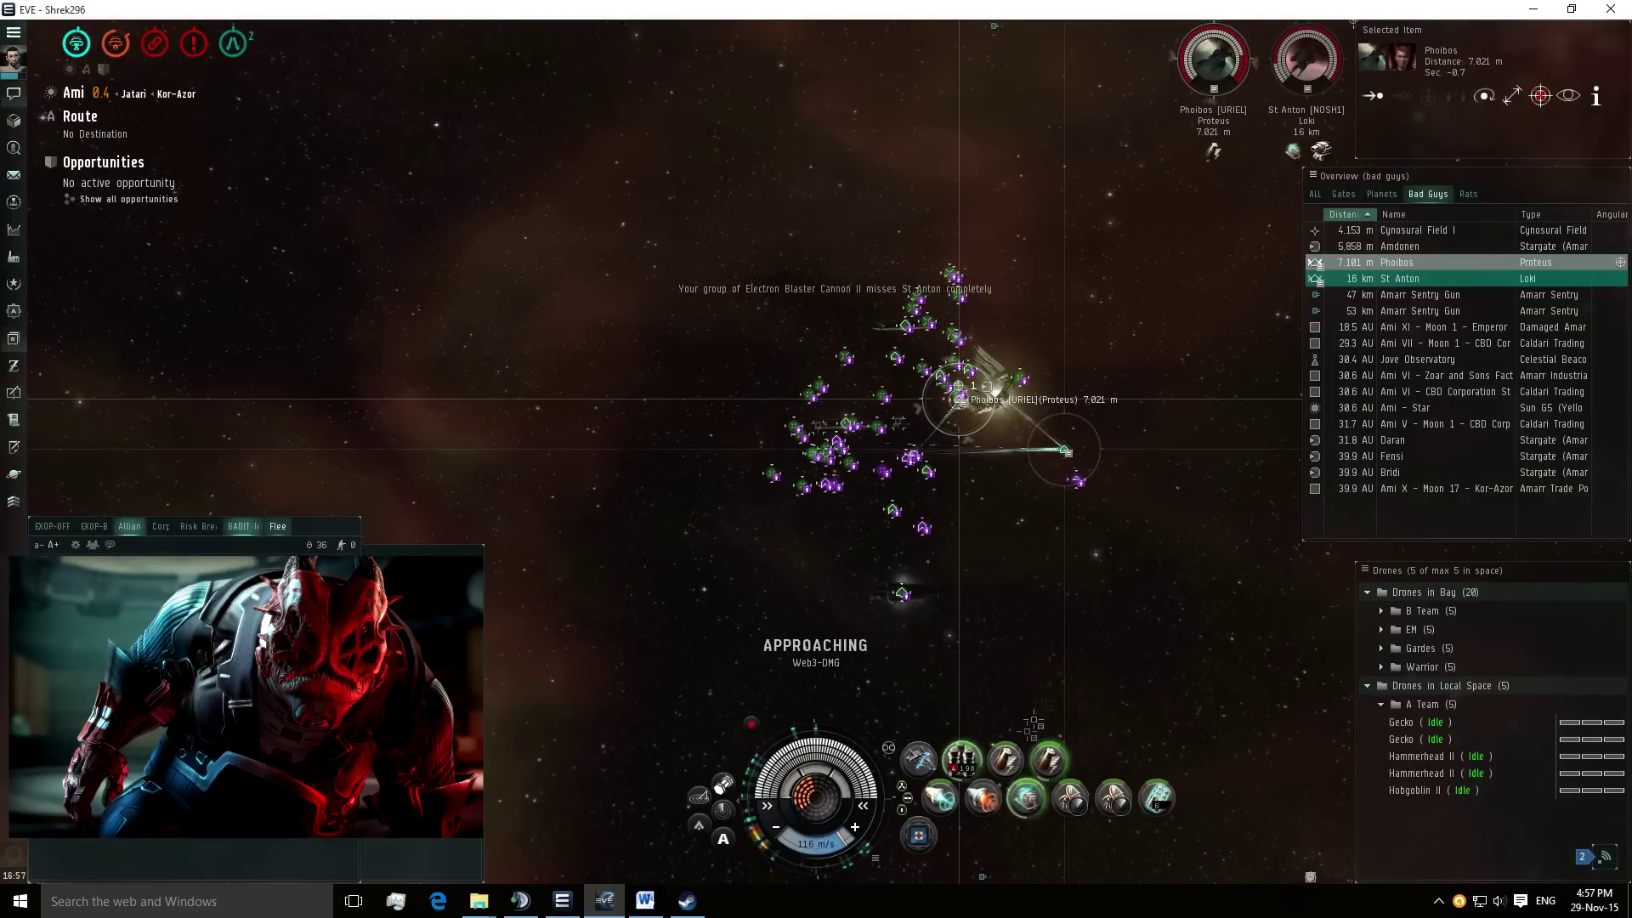
Check the enemy Loki, then refocus the hostile Proteus while orbiting the fight.
left_click(1307, 65)
left_click_drag(1097, 382, 765, 447)
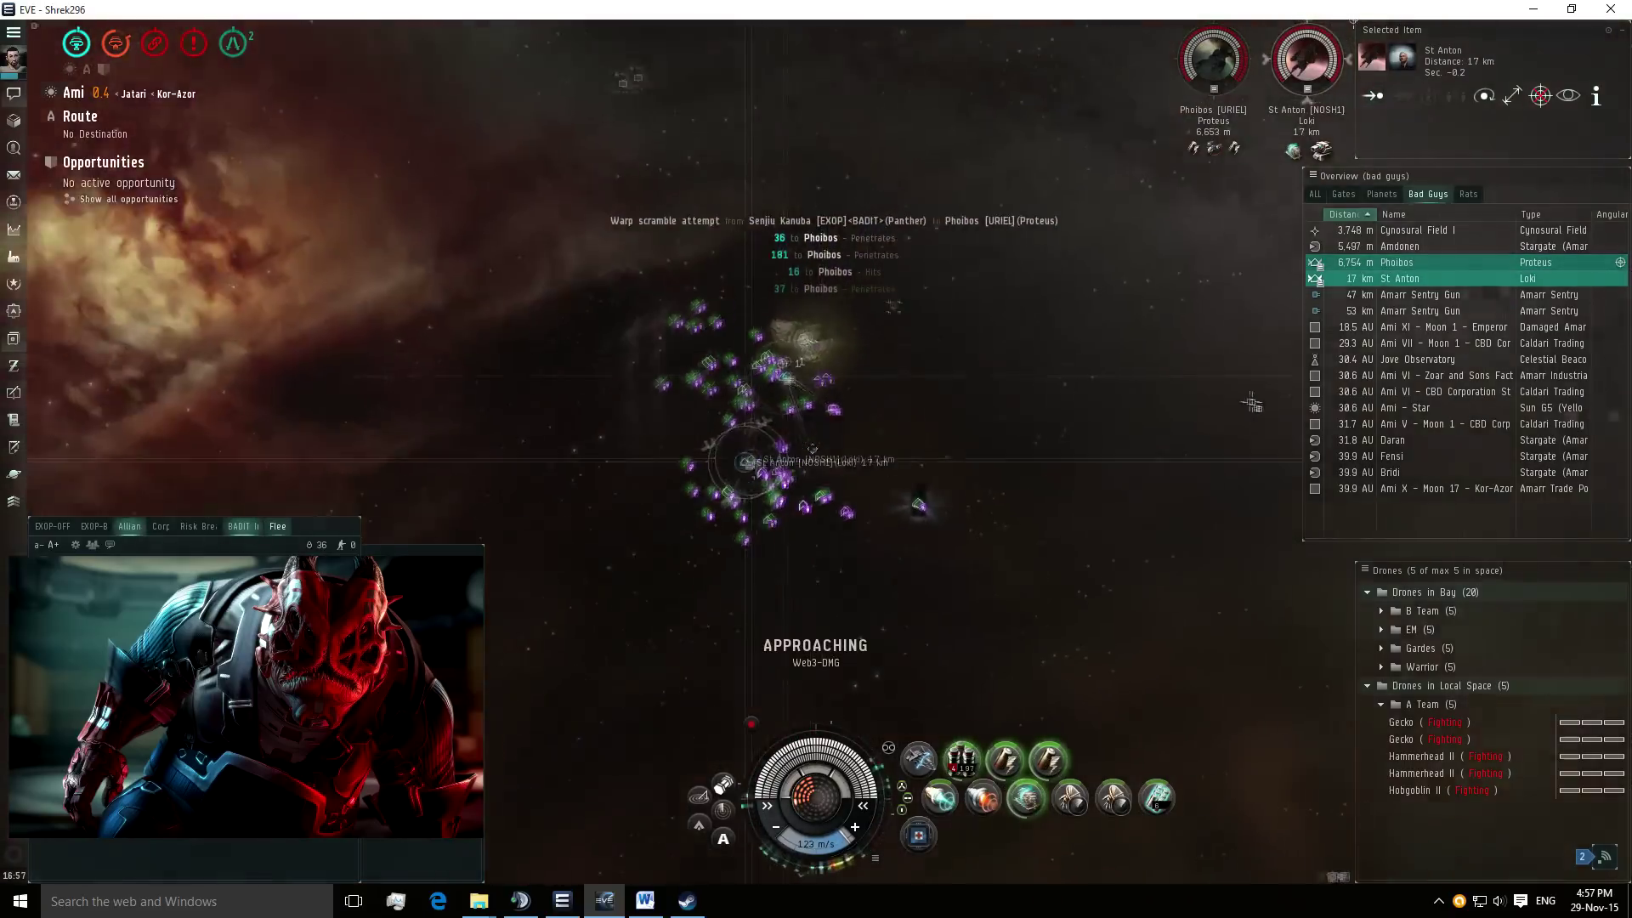
left_click(1397, 264)
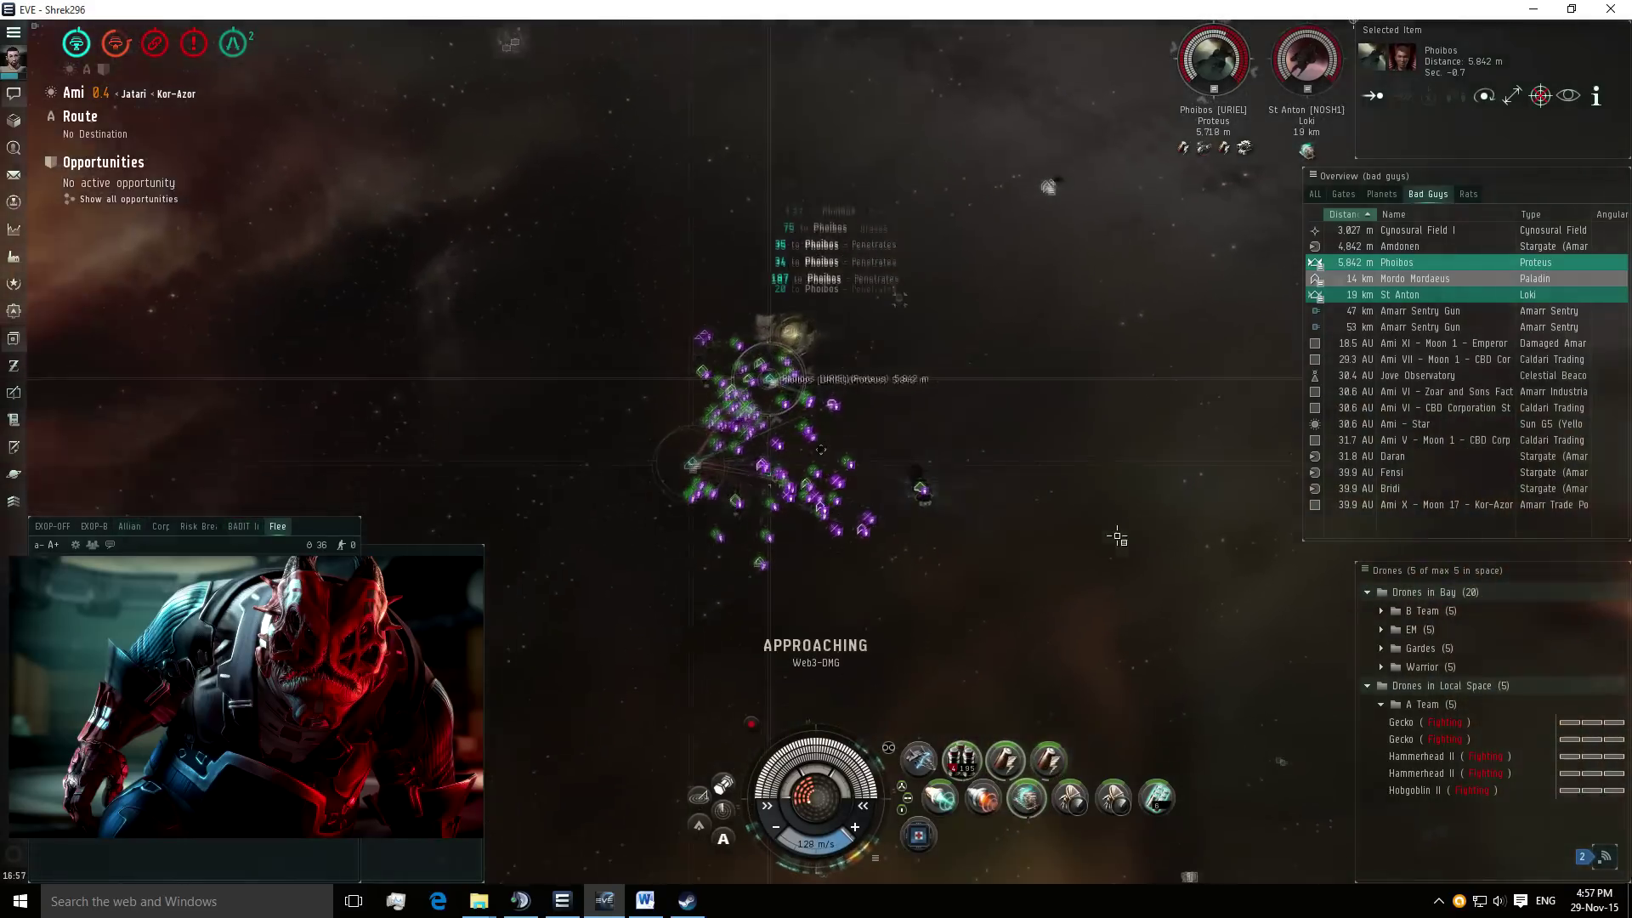
scroll(1146, 525, "up", 5)
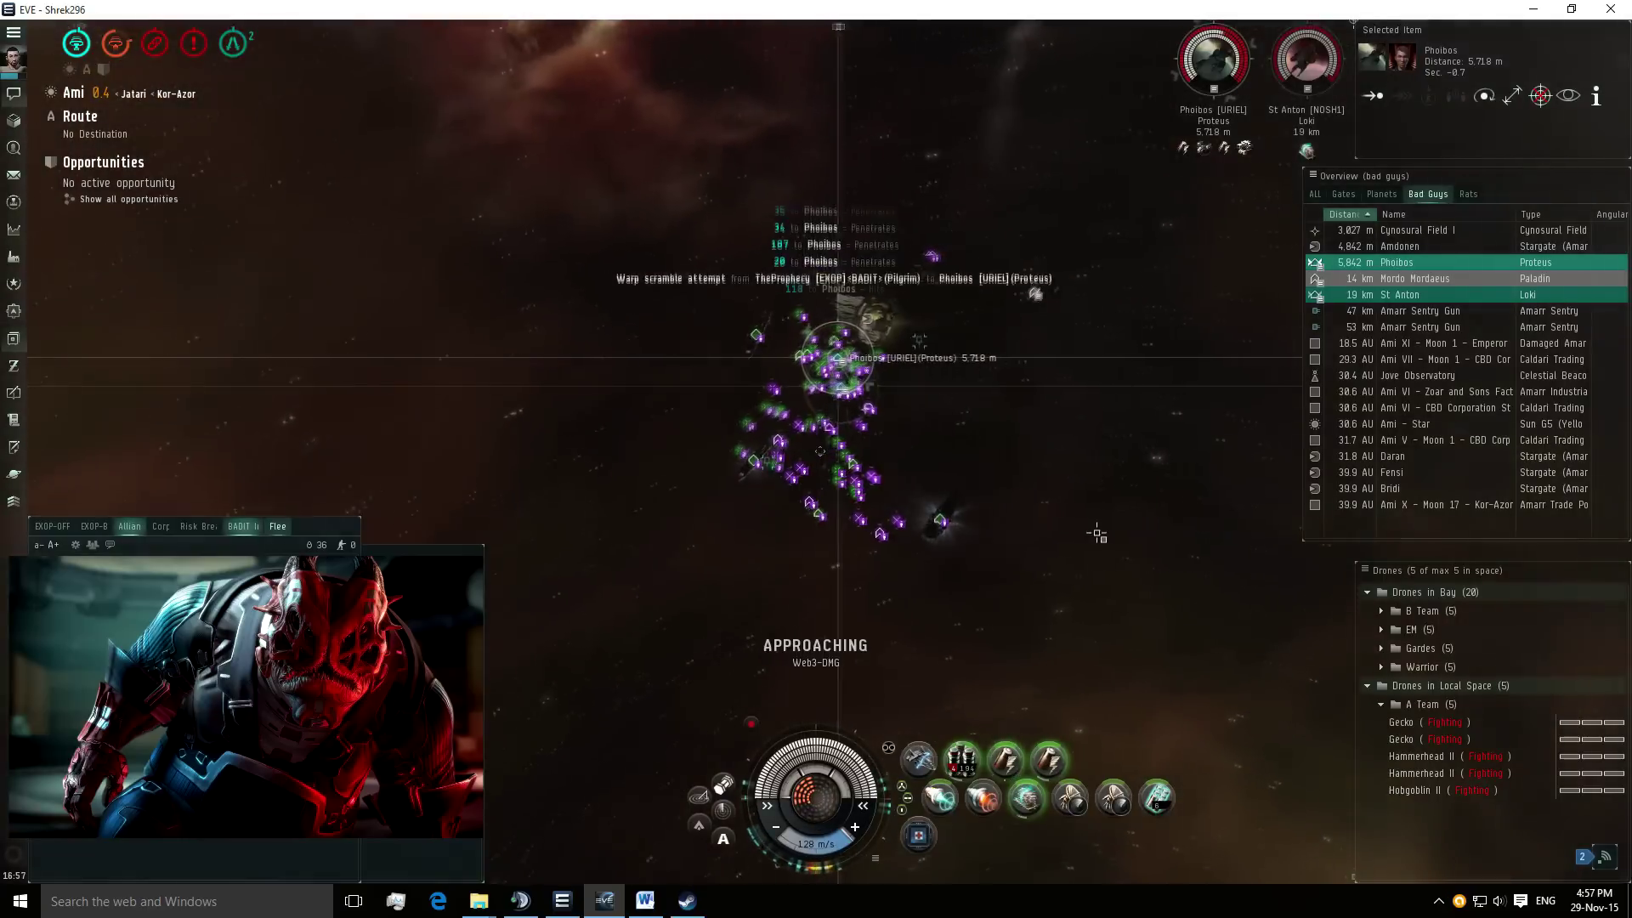
mouse_move(1239, 243)
left_mouse_down()
mouse_move(1134, 440)
mouse_move(1154, 455)
left_mouse_up()
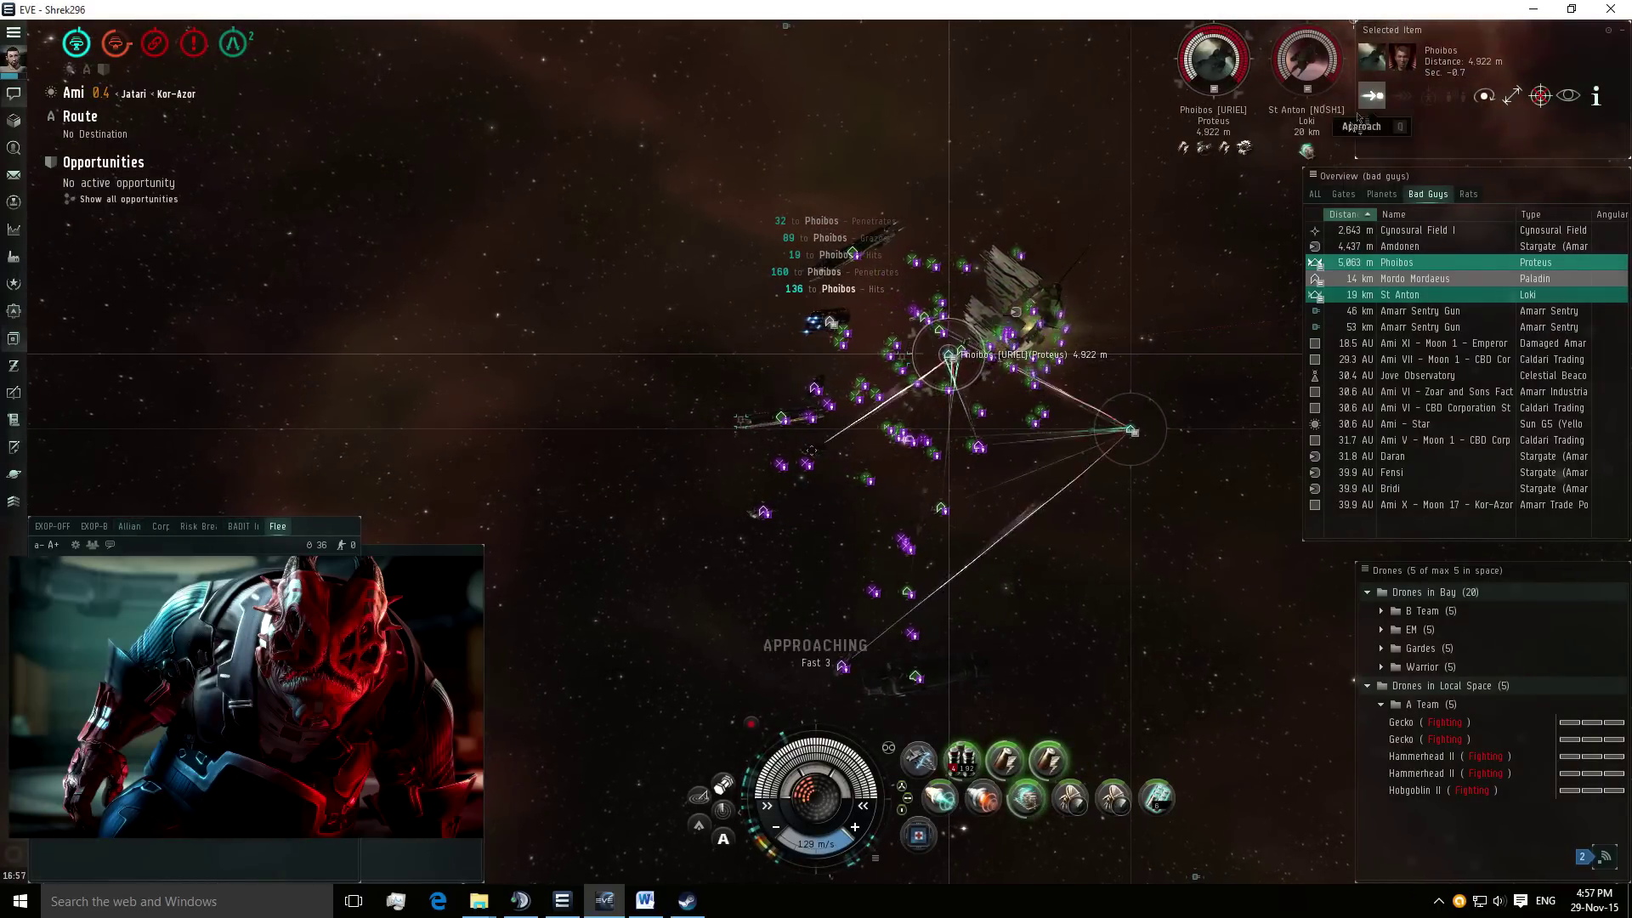
scroll(951, 383, "down", 3)
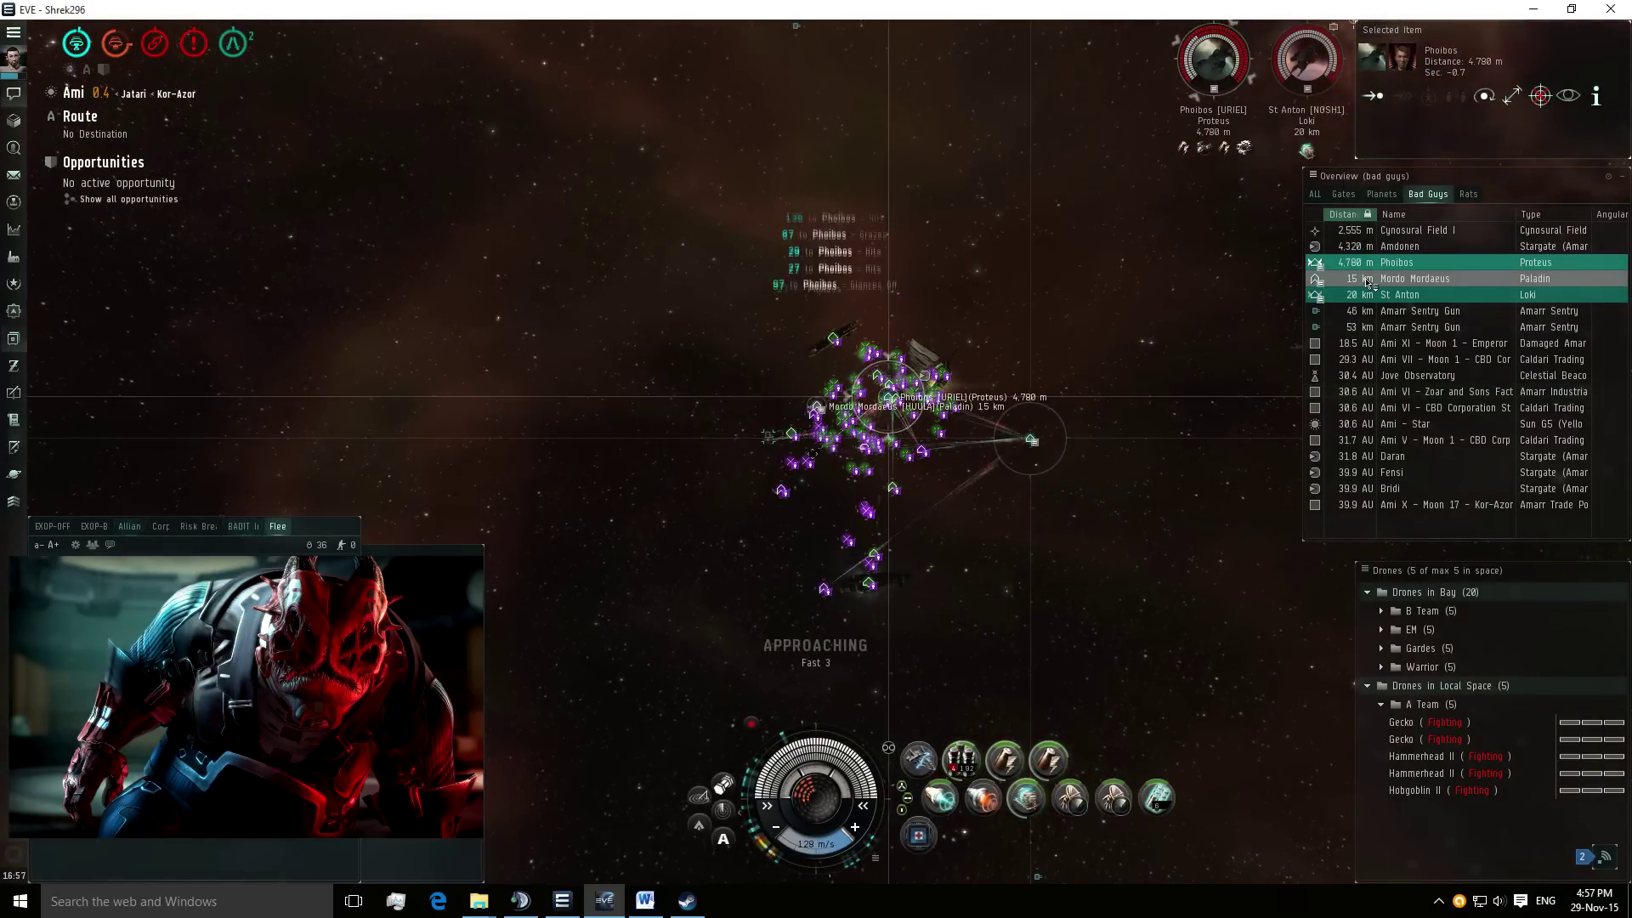
Warp-disrupt, approach and energy-neutralize the Paladin Mordo Mordaeus.
left_click(1368, 279)
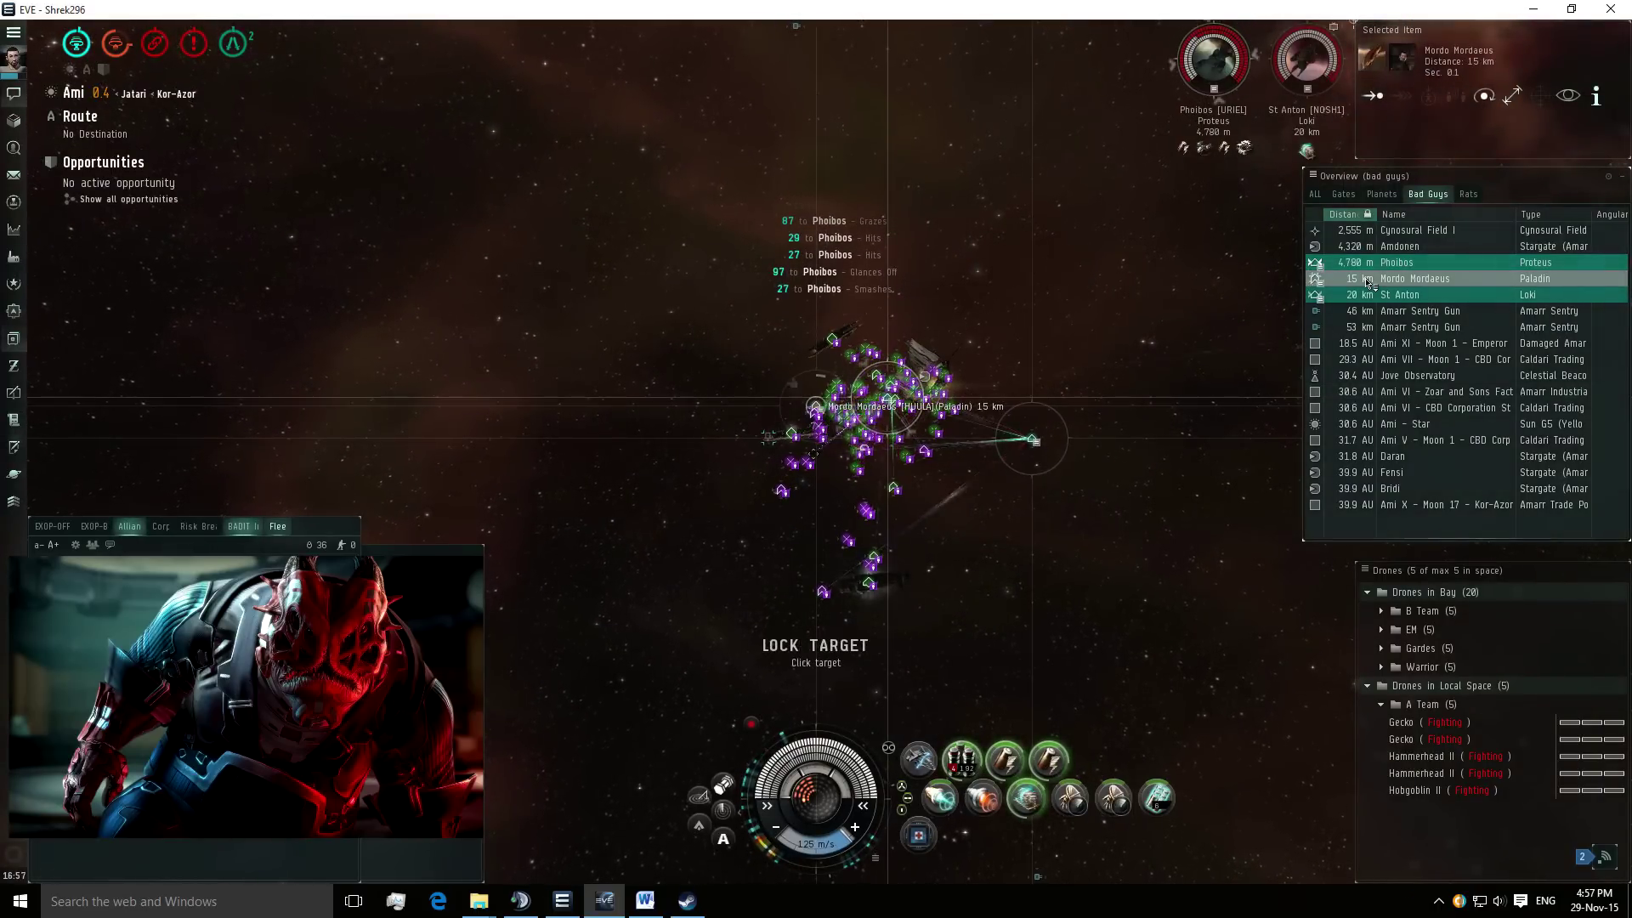
left_click_drag(1200, 455, 1247, 481)
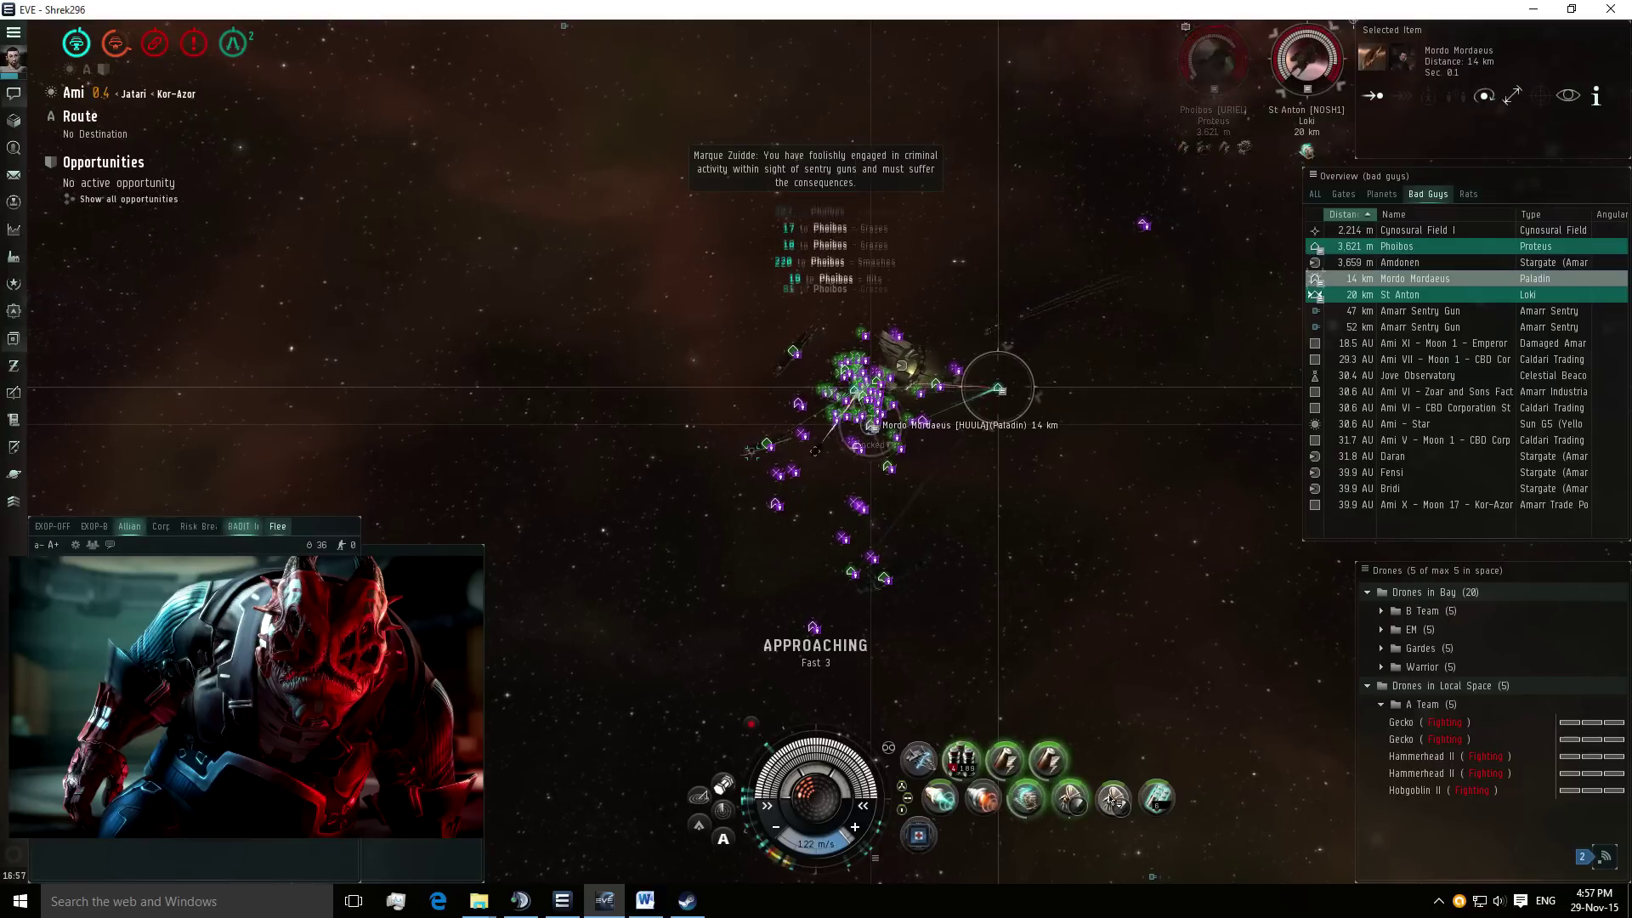
left_click(1396, 295)
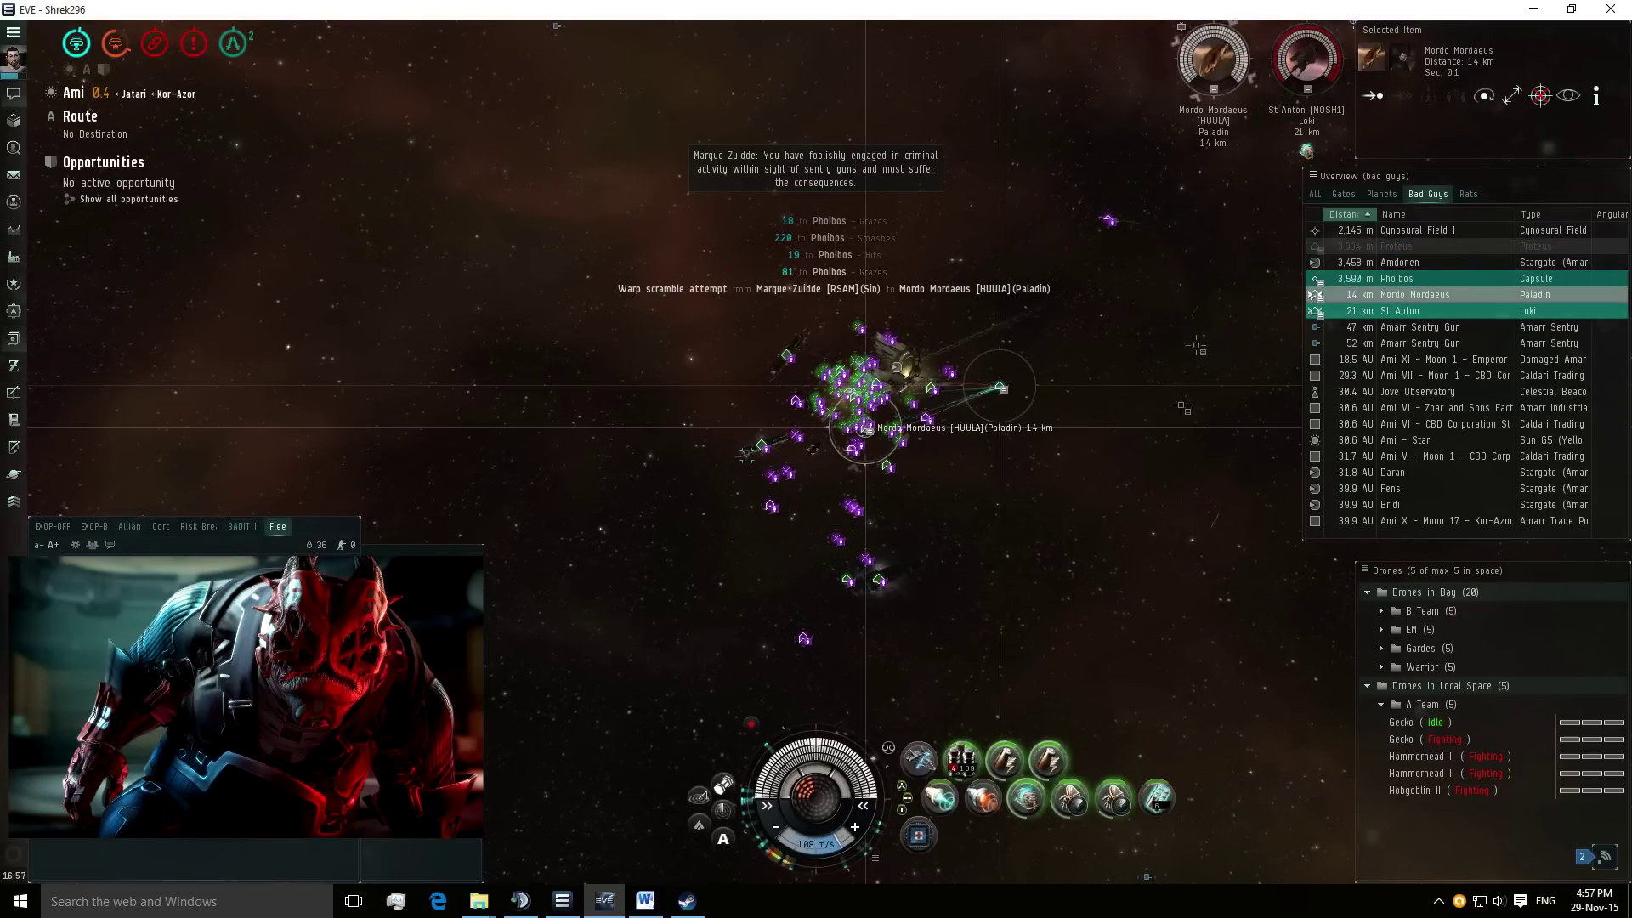
left_click(1027, 798)
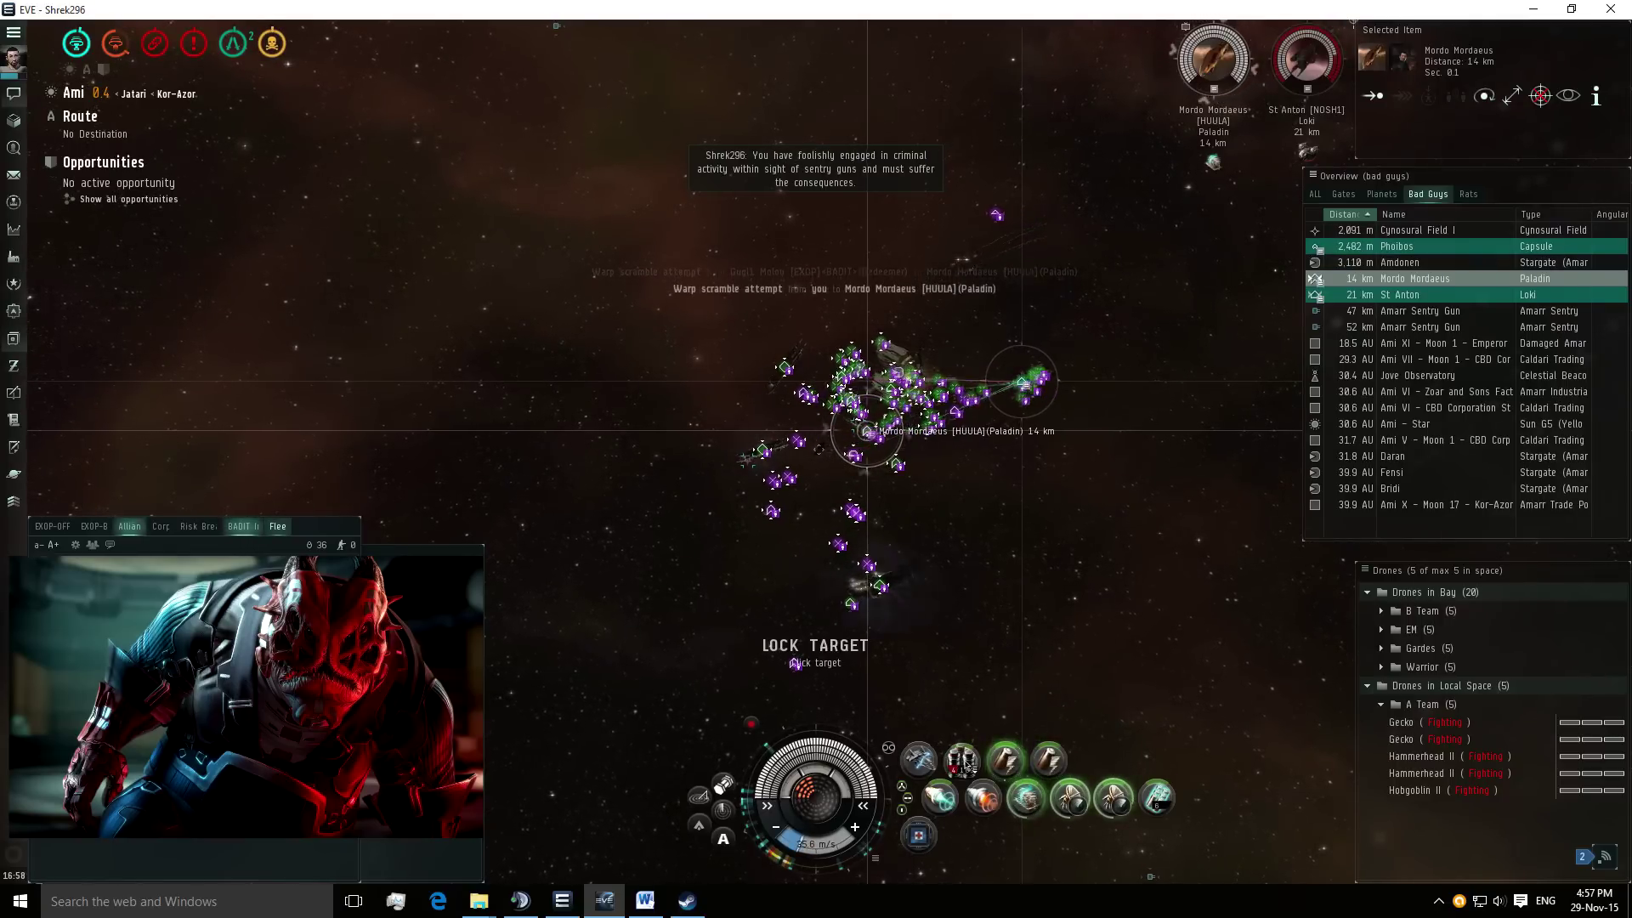
left_click(1372, 95)
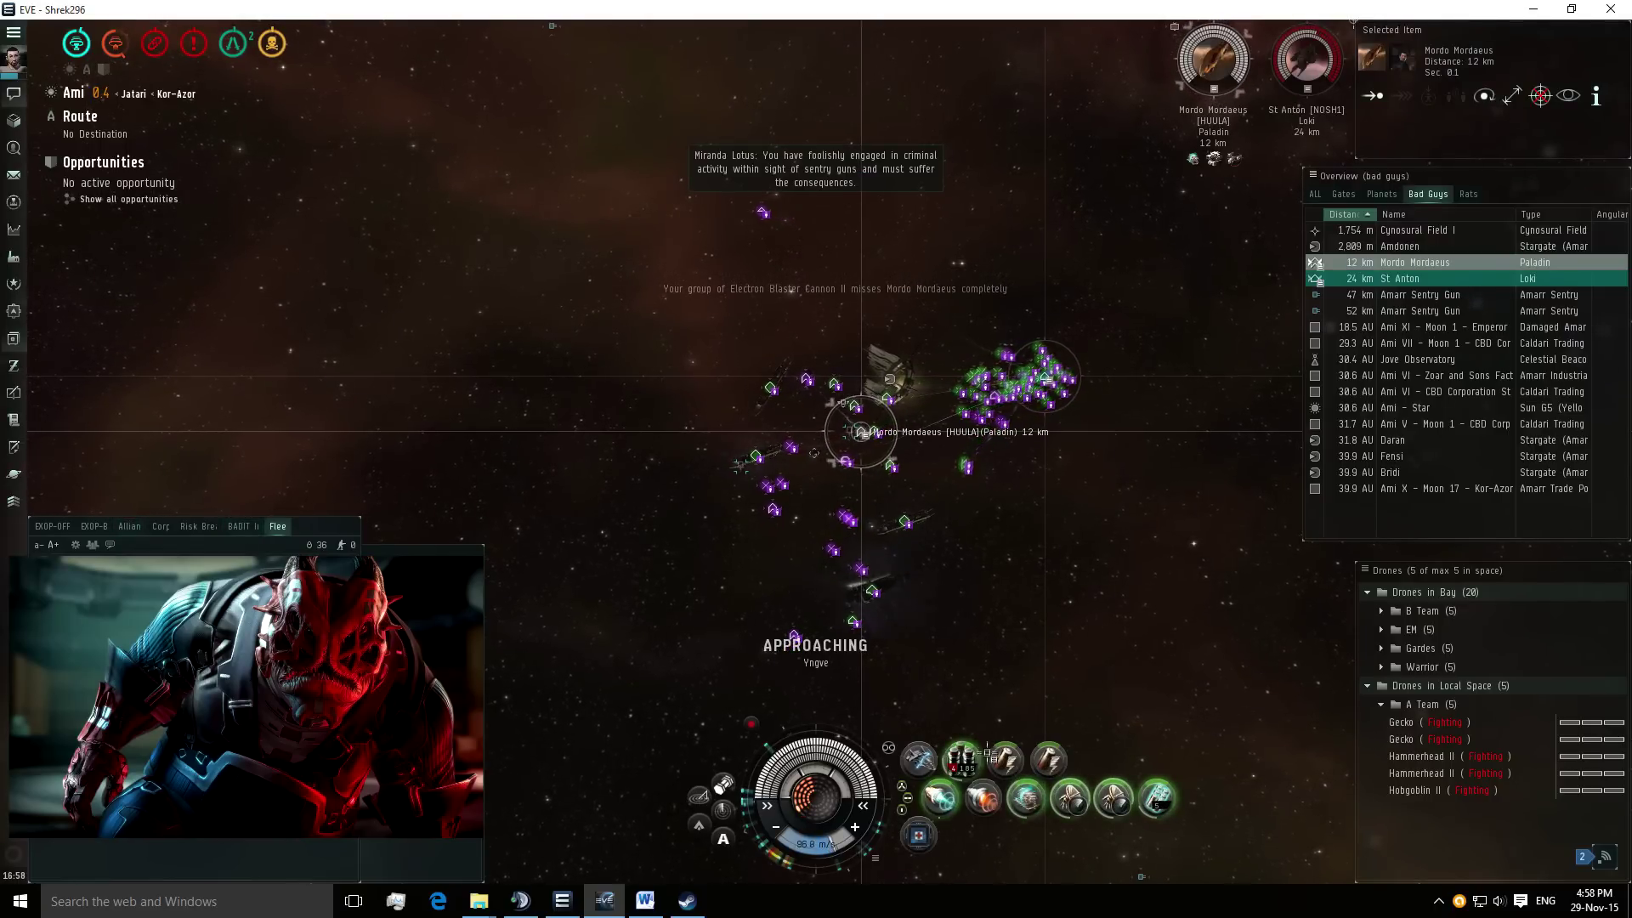
left_click(1158, 799)
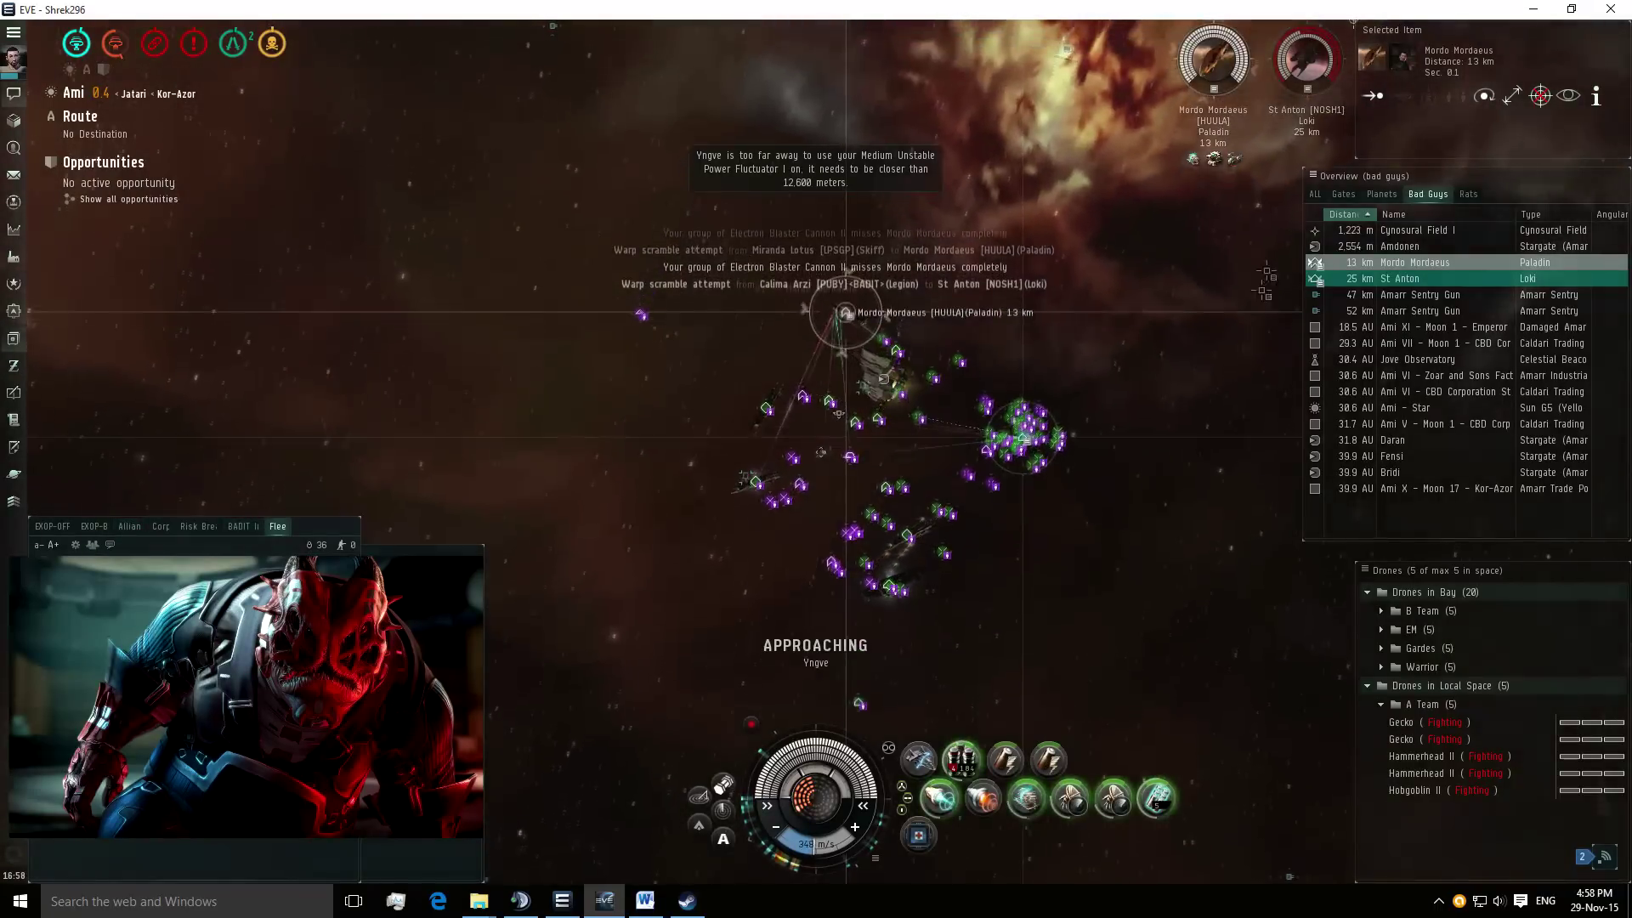
left_click(1317, 73)
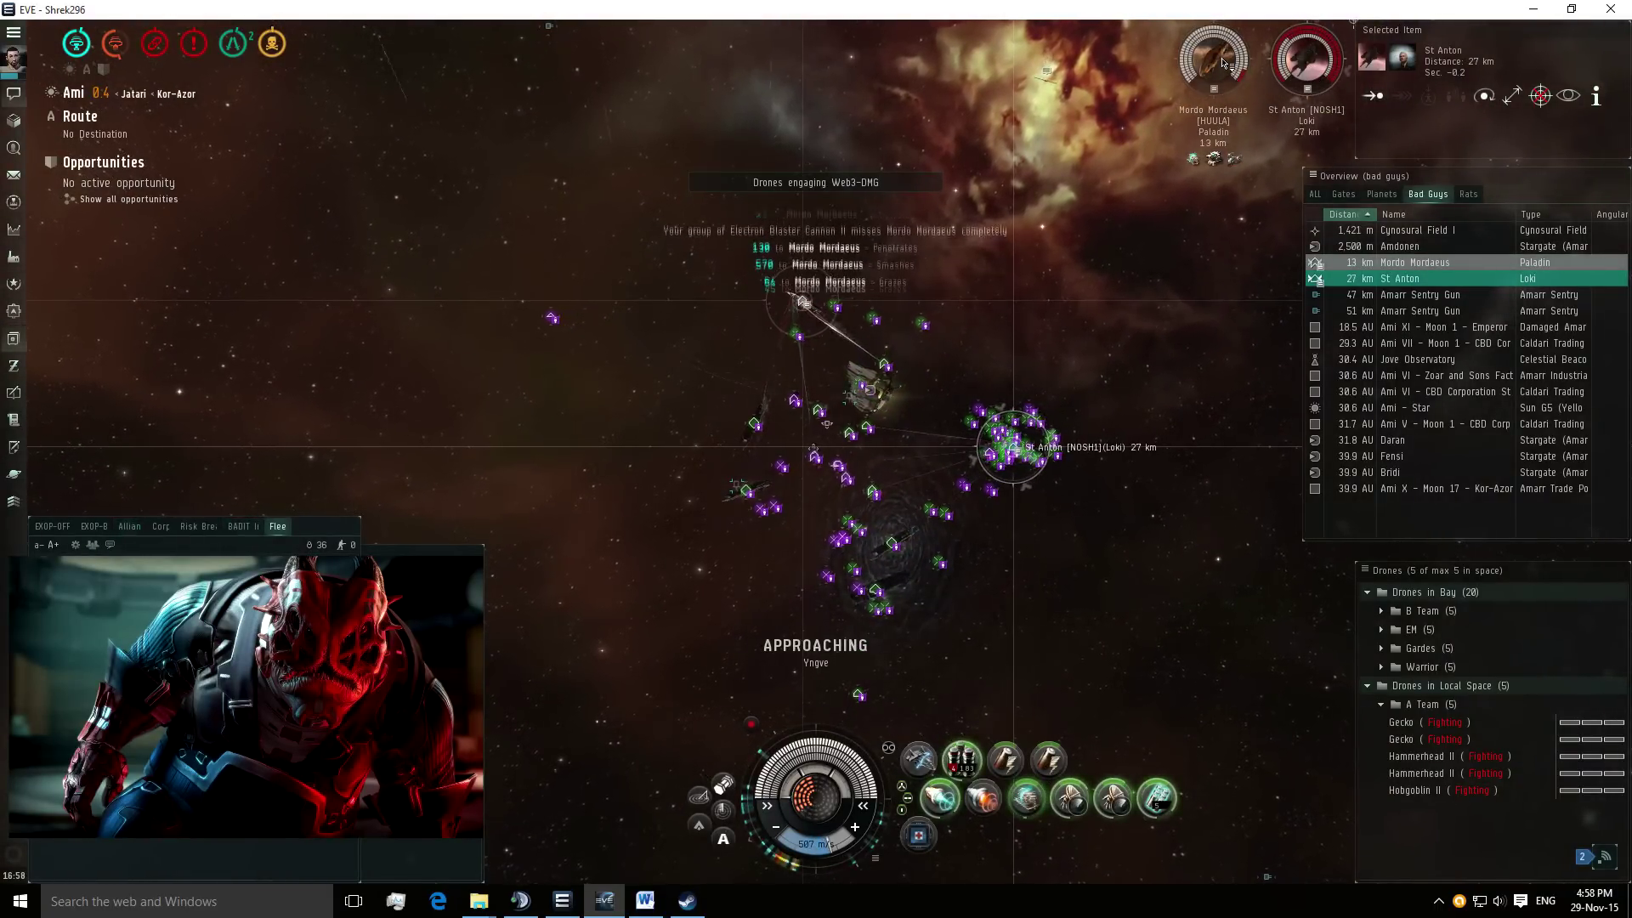
left_click(1316, 263)
left_click(1047, 760)
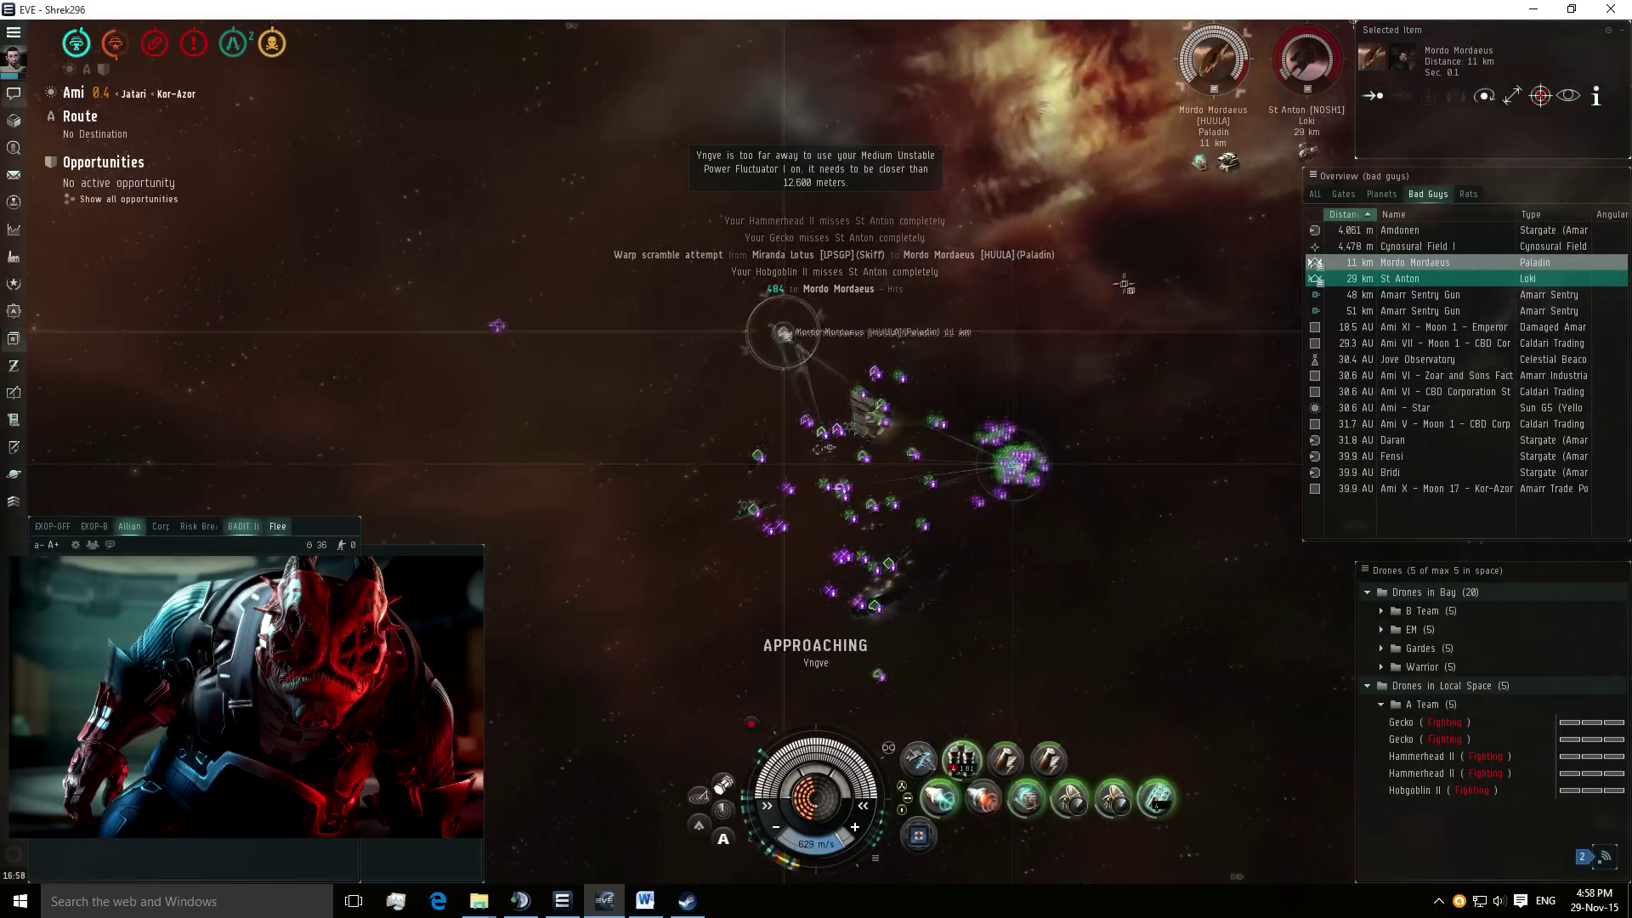
Swing the camera around the battle and narrow the hostile list while drones hit the Paladin.
left_click_drag(1125, 283, 894, 383)
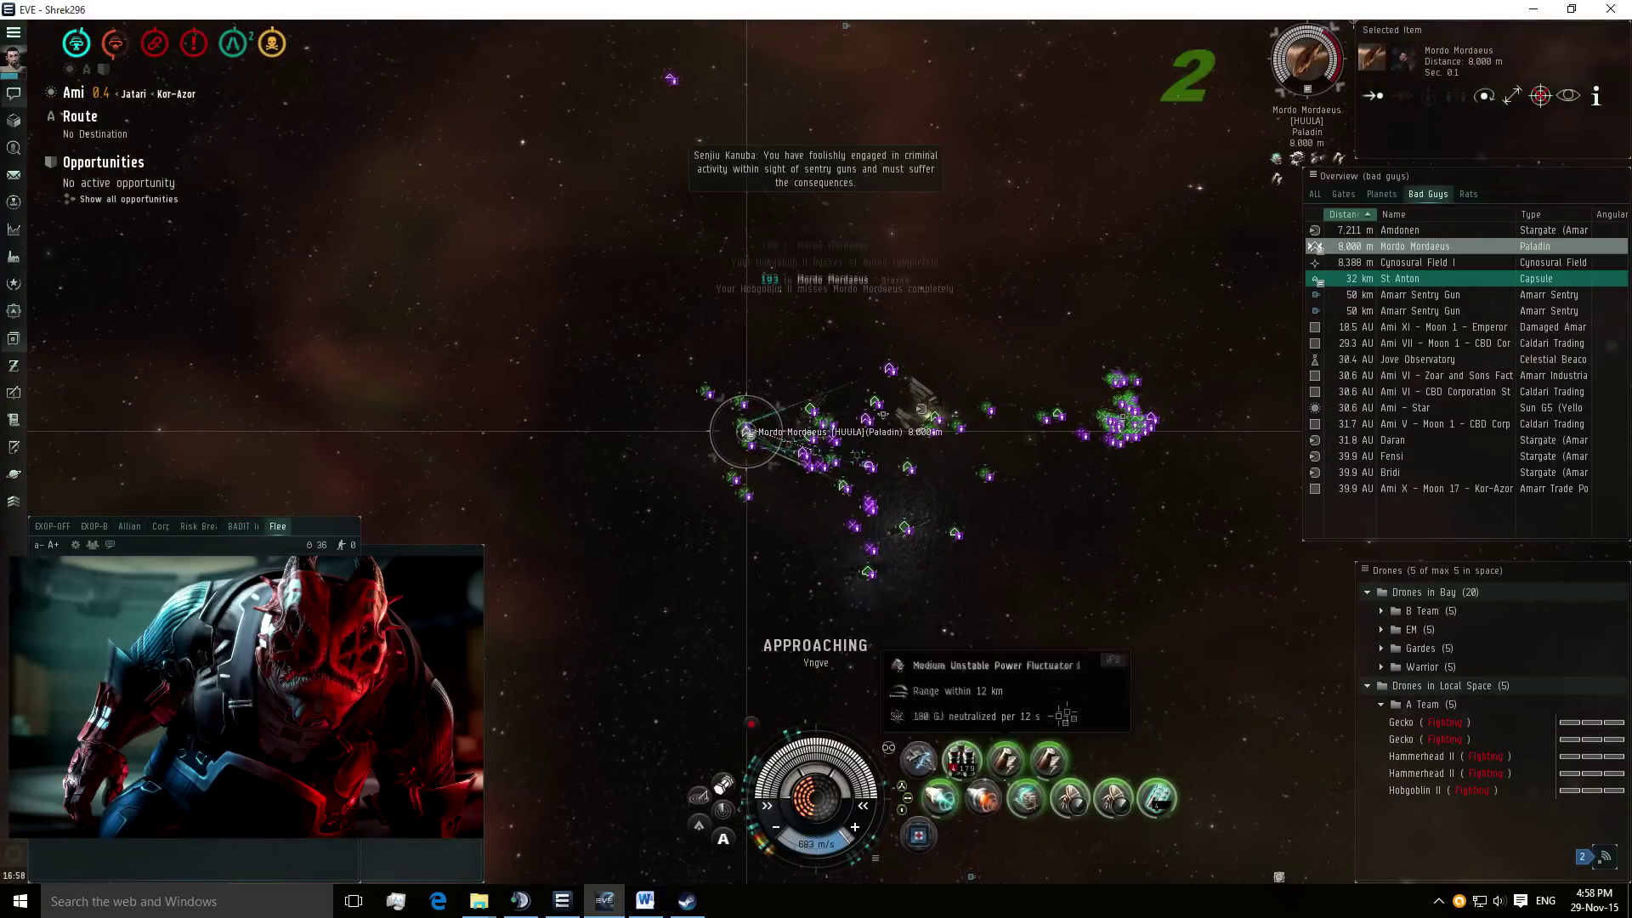
left_click_drag(892, 382, 1160, 627)
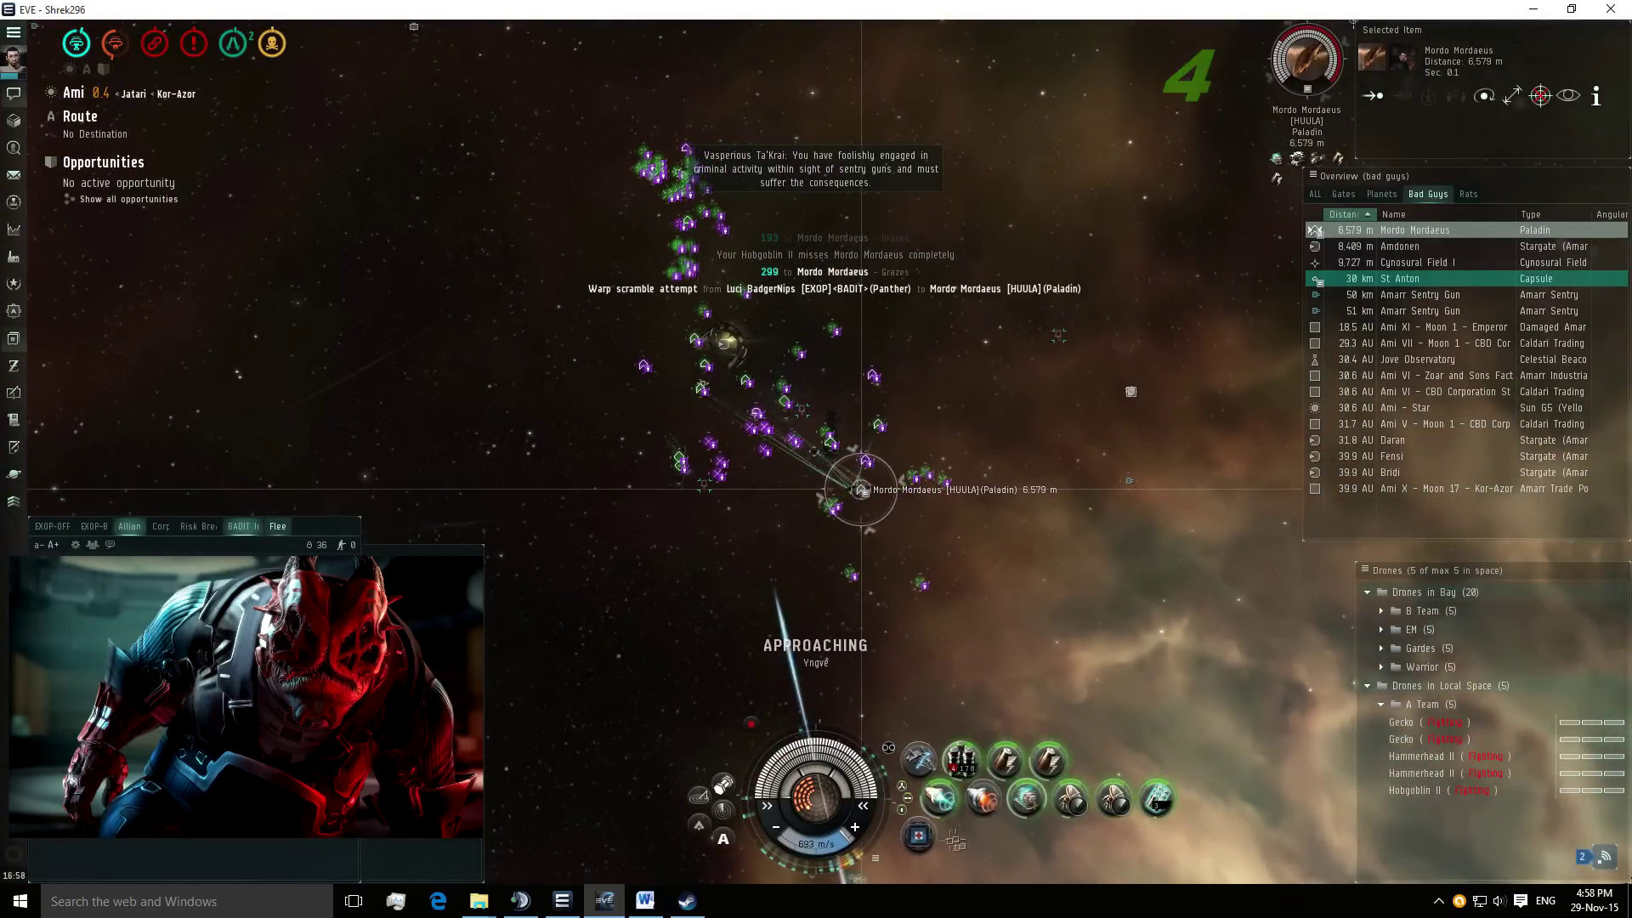
left_click_drag(1057, 335, 1111, 489)
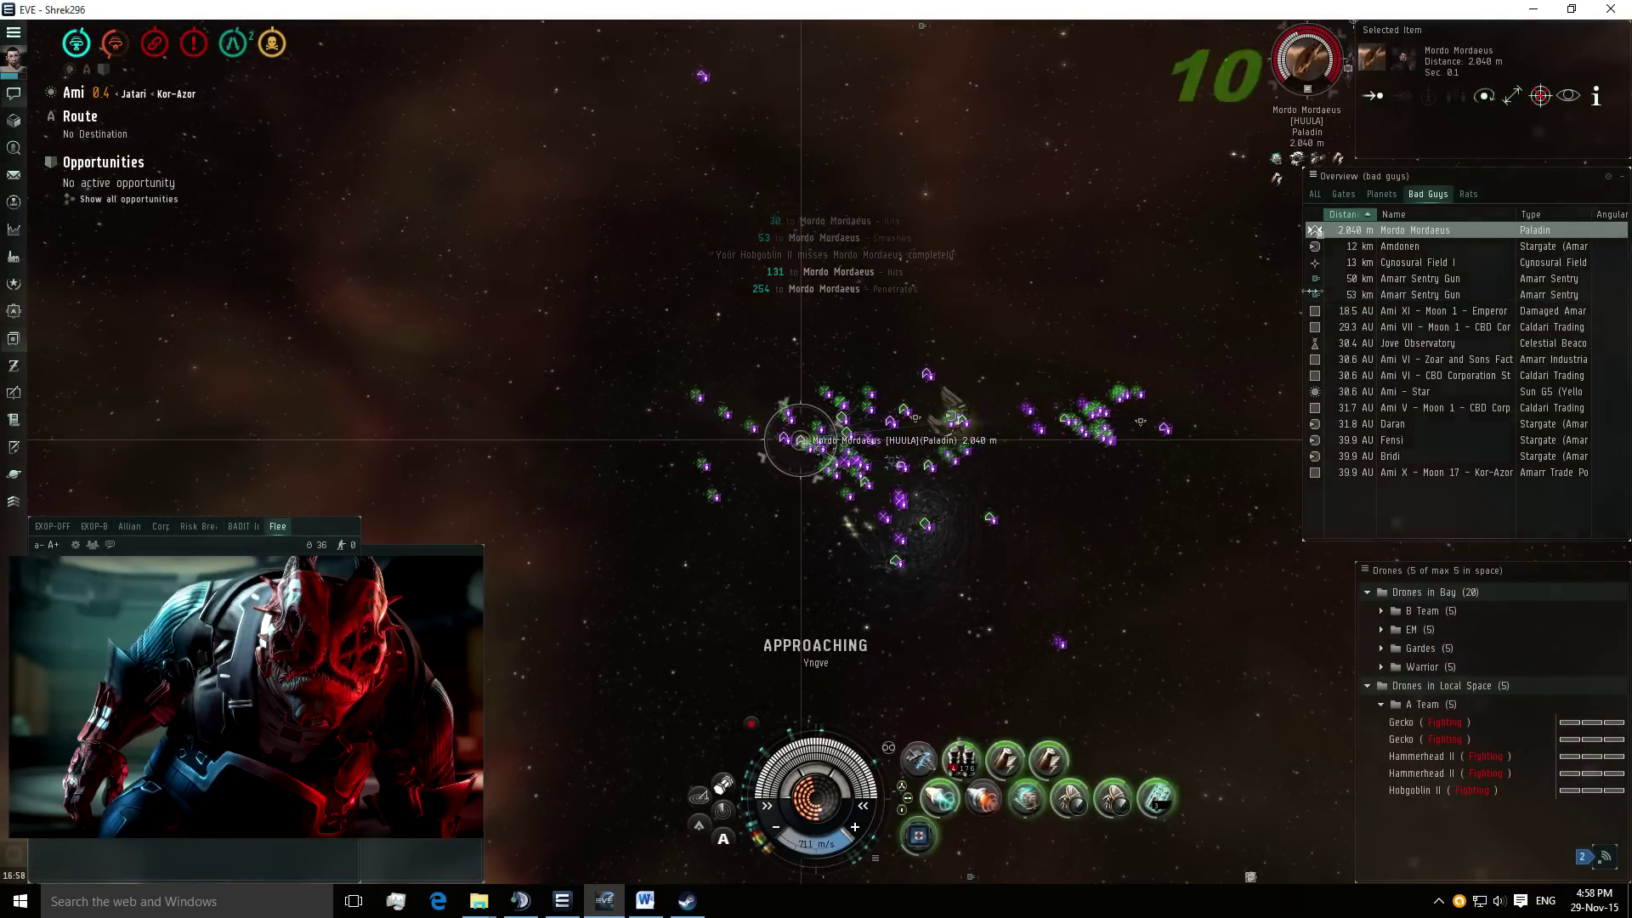
left_click_drag(1303, 371, 1355, 370)
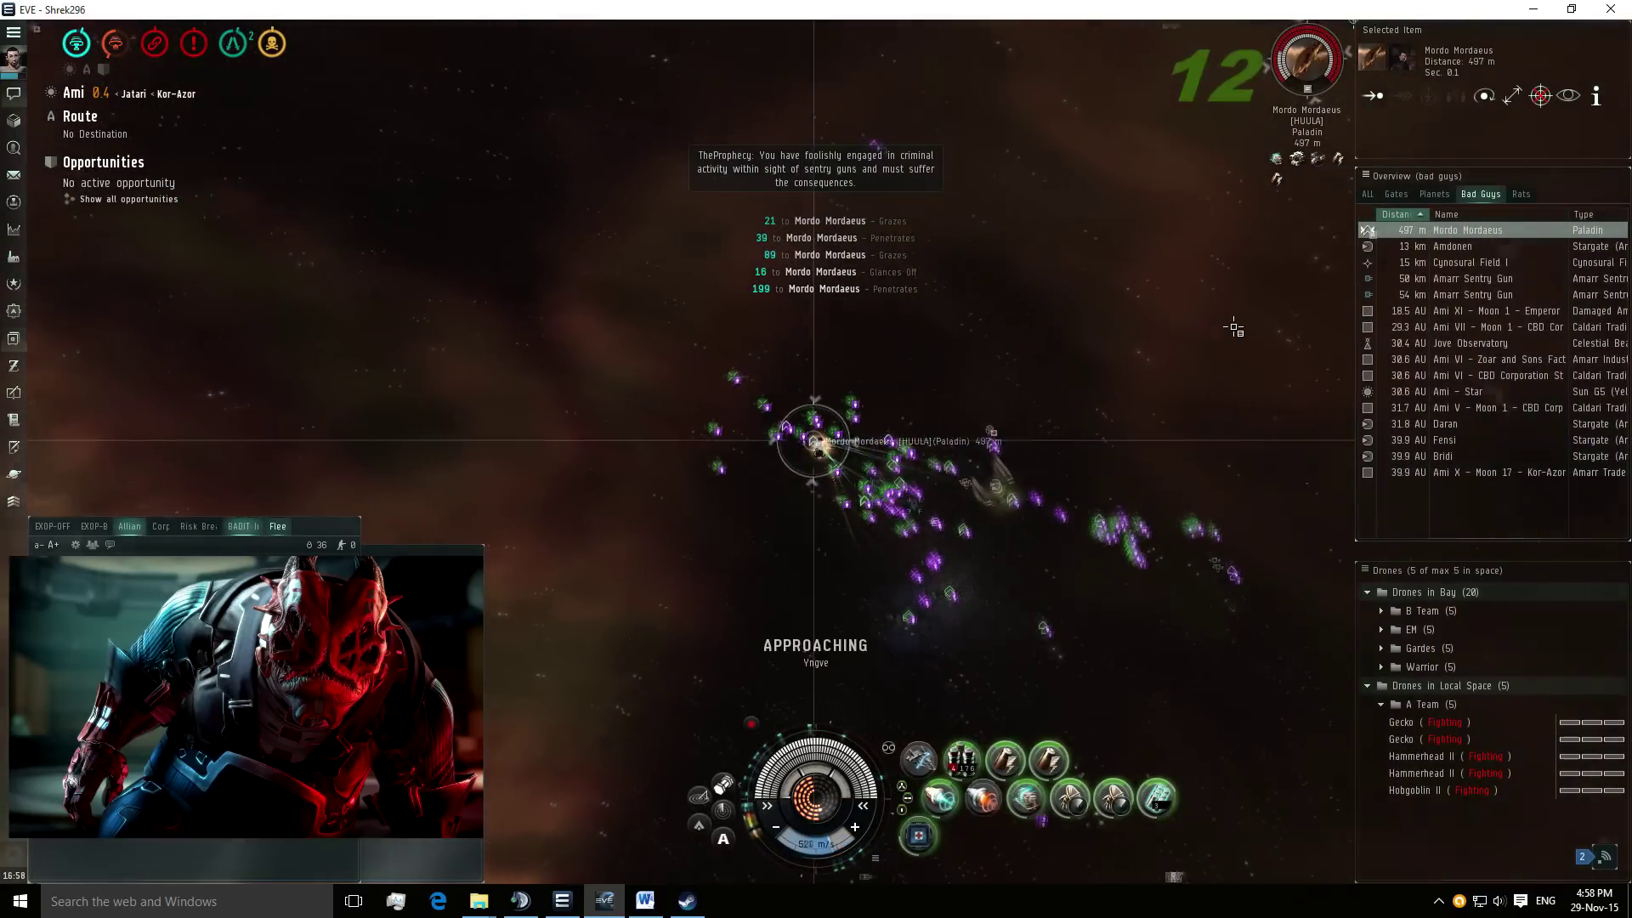
left_click_drag(1262, 336, 1129, 437)
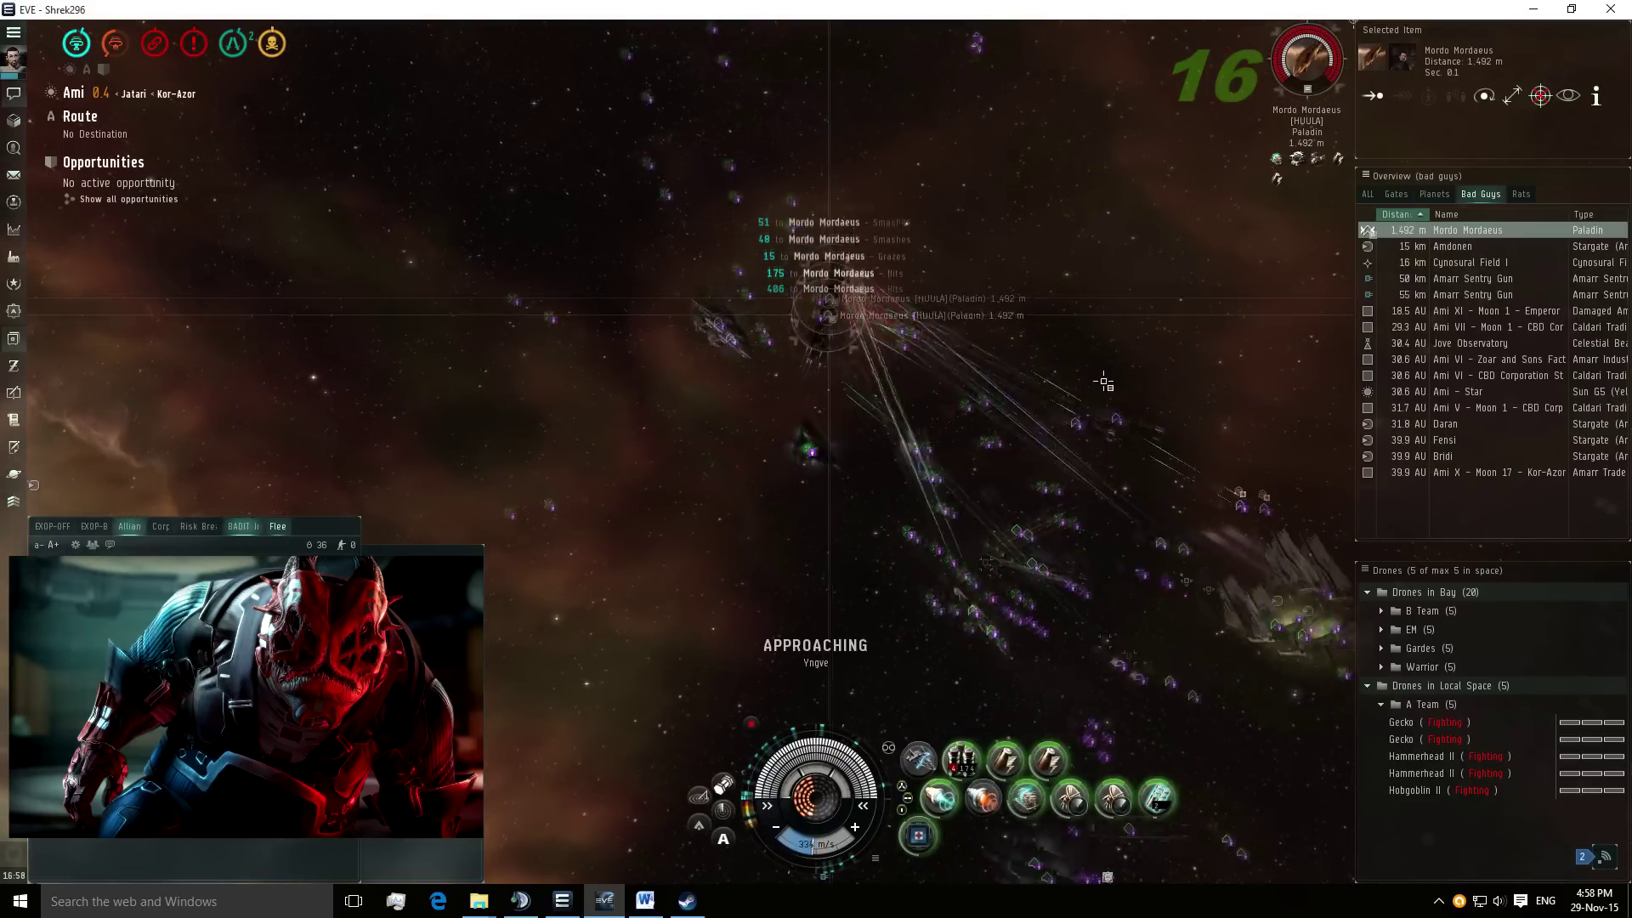
mouse_move(1089, 415)
left_mouse_down()
mouse_move(1078, 326)
mouse_move(1159, 324)
left_mouse_up()
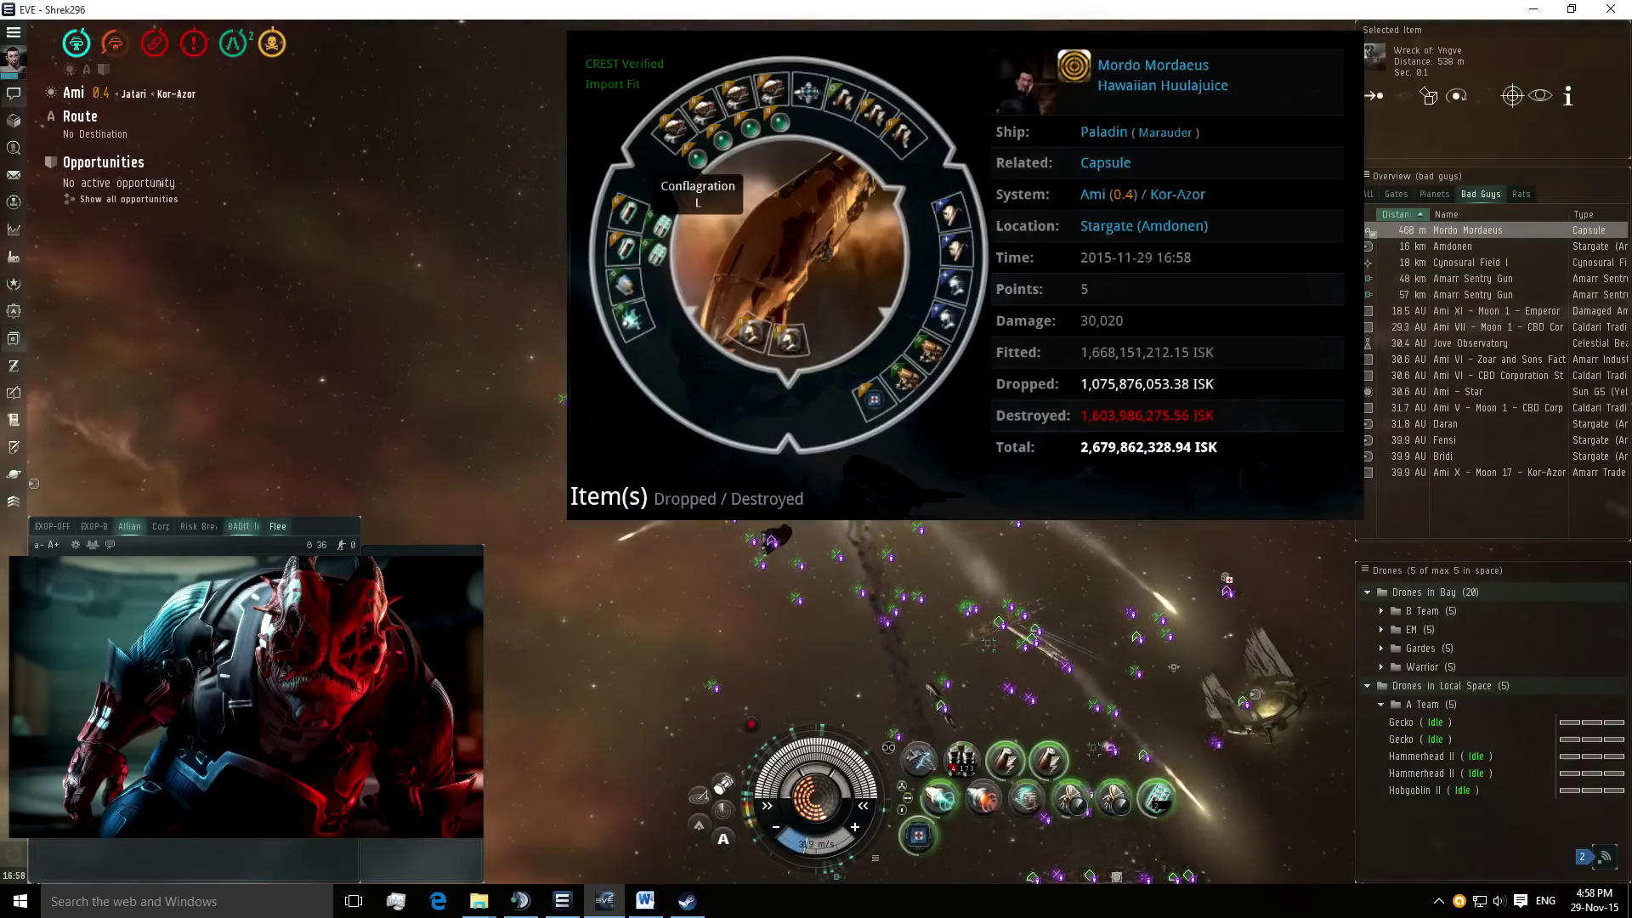
Loot all items from the Wreck of Yngve, dismissing the cargo-space warning.
double_click(987, 637)
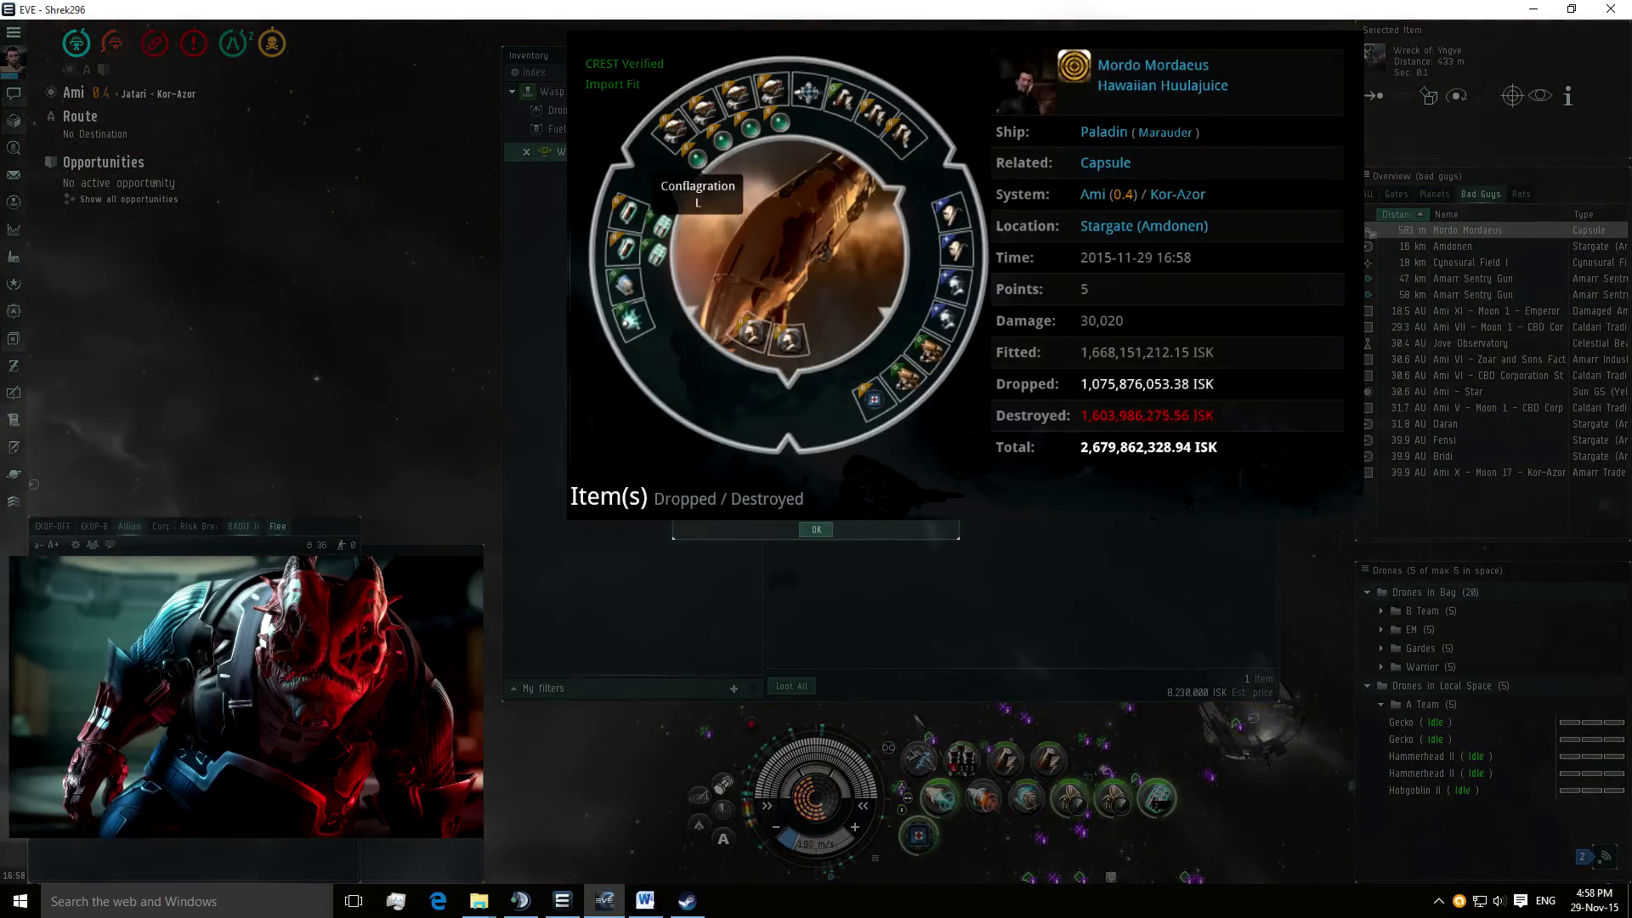
left_click(791, 686)
key("Return")
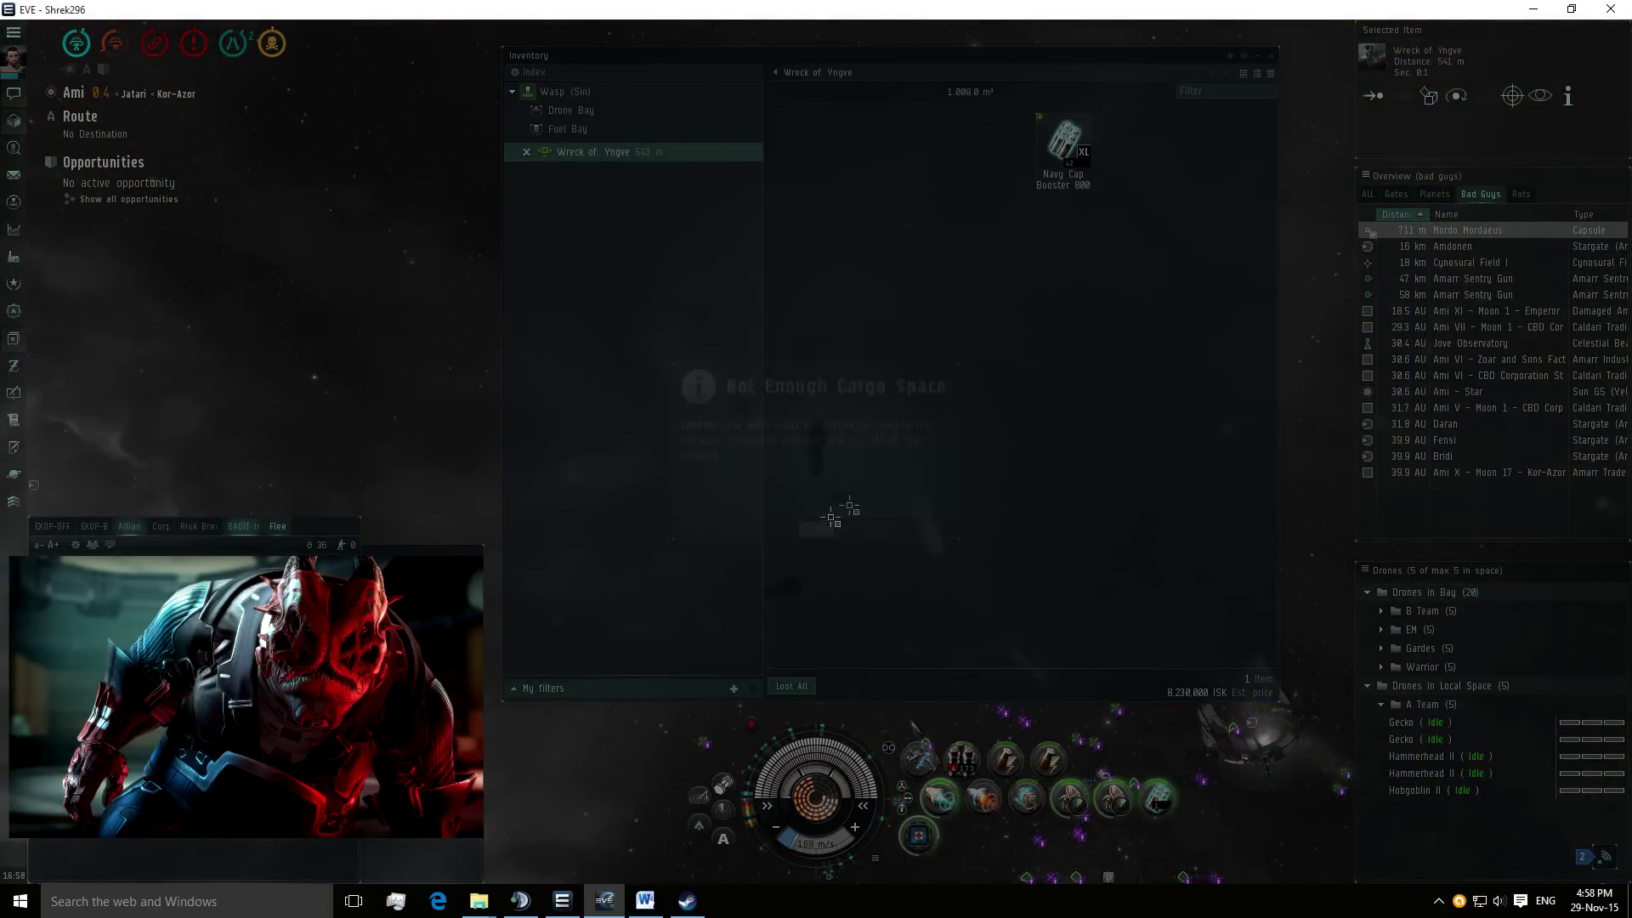
left_click(1271, 56)
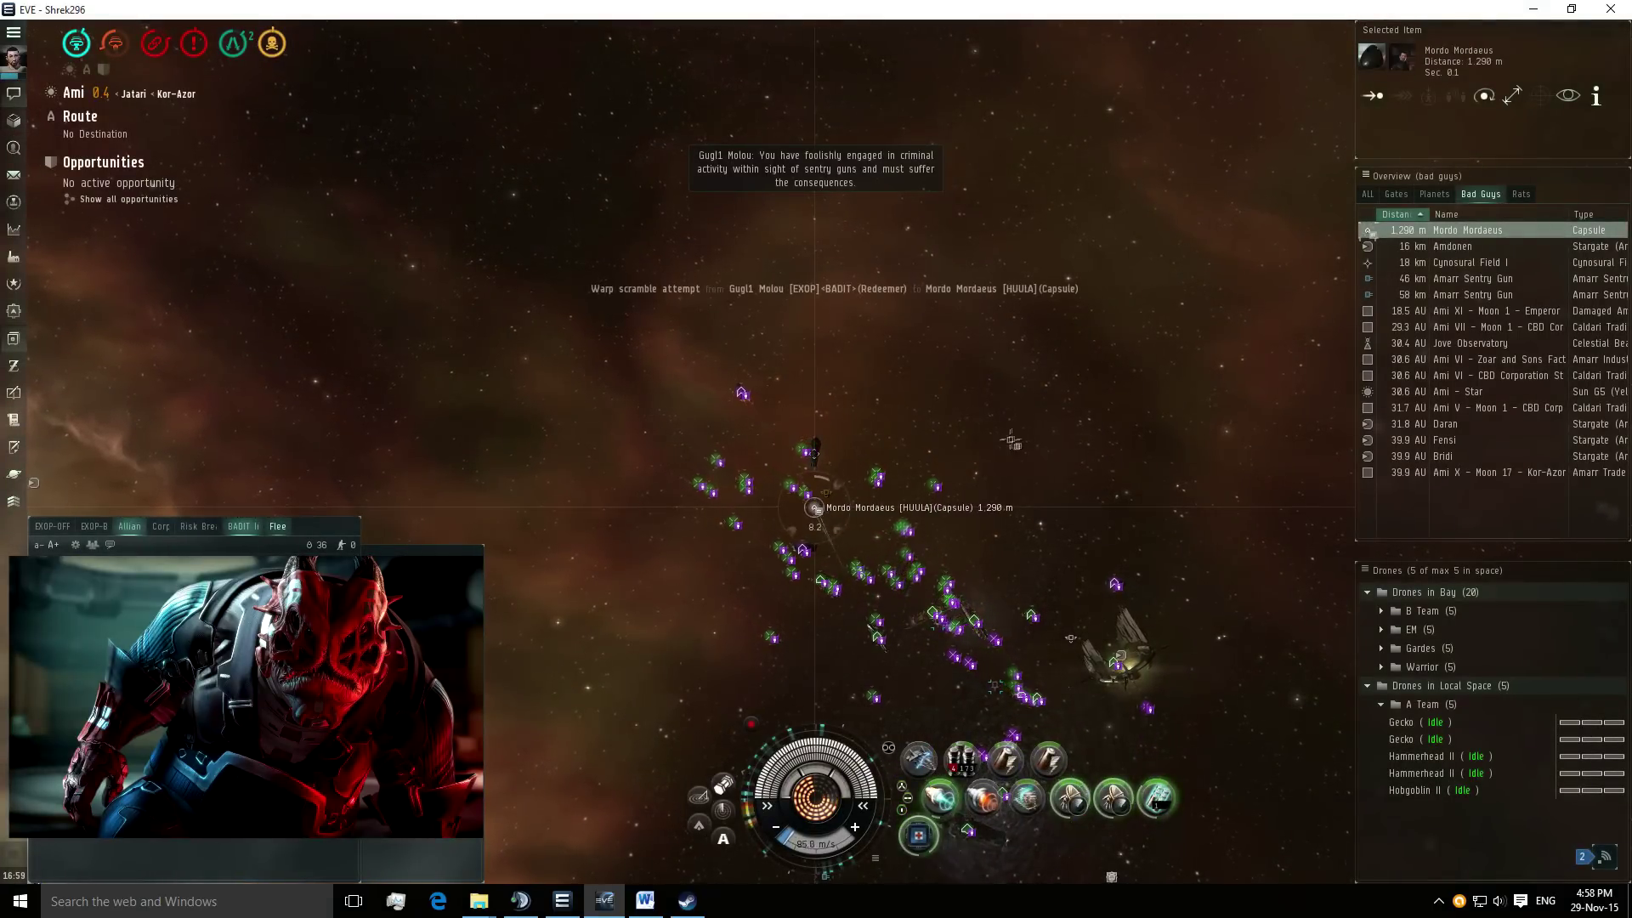
left_click_drag(1011, 441, 1134, 510)
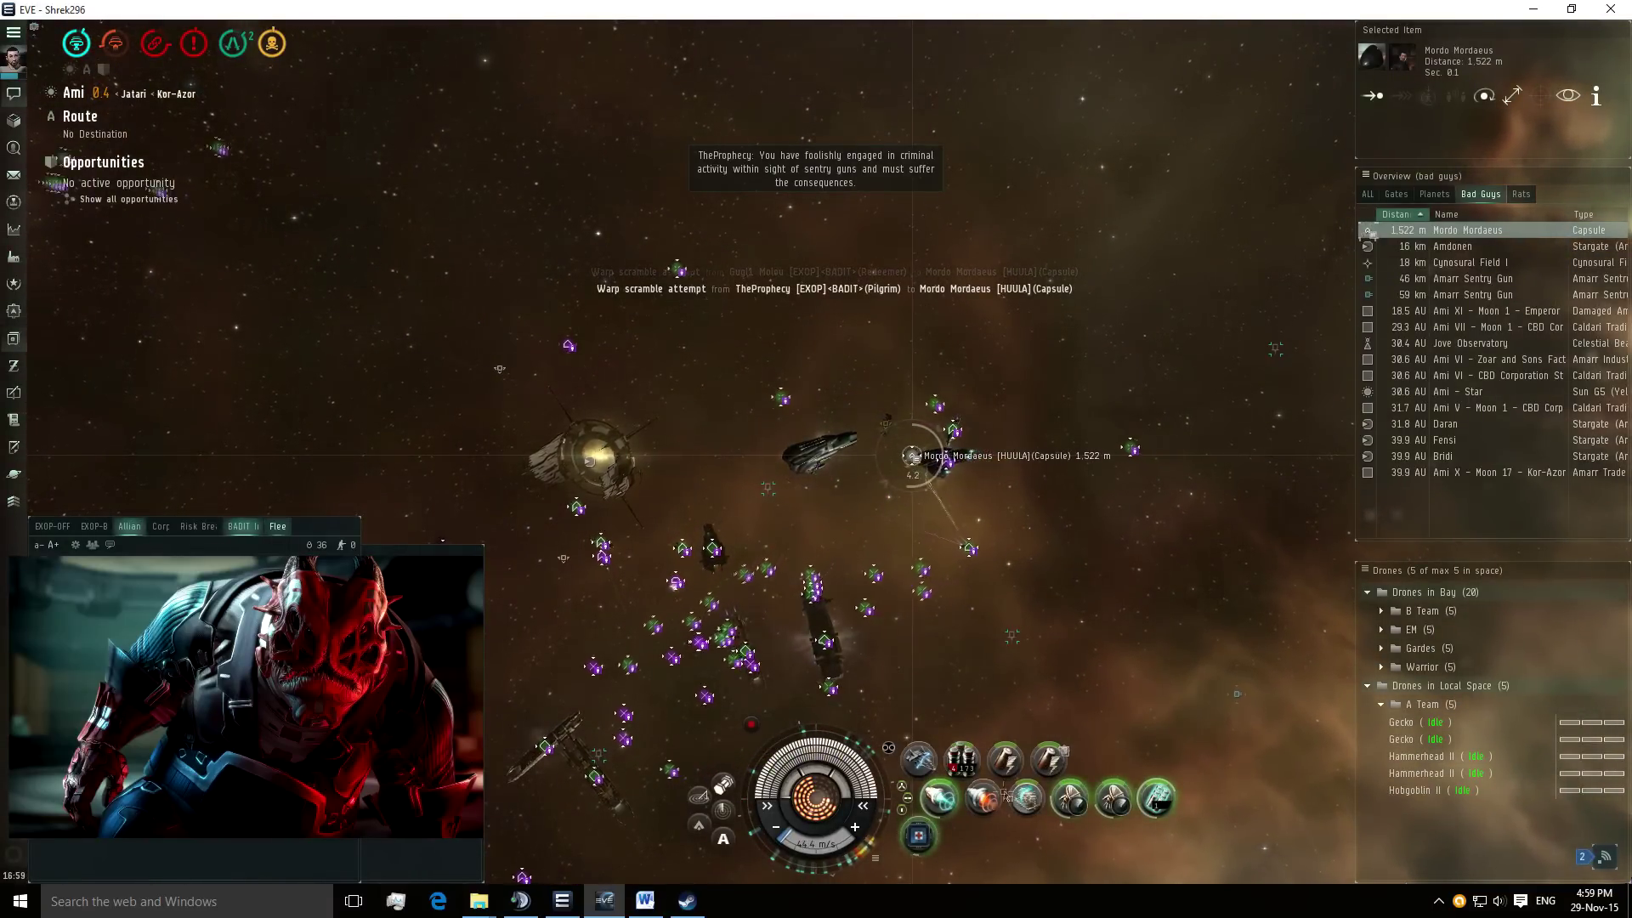
Return the A Team drones to the drone bay.
right_click(1421, 702)
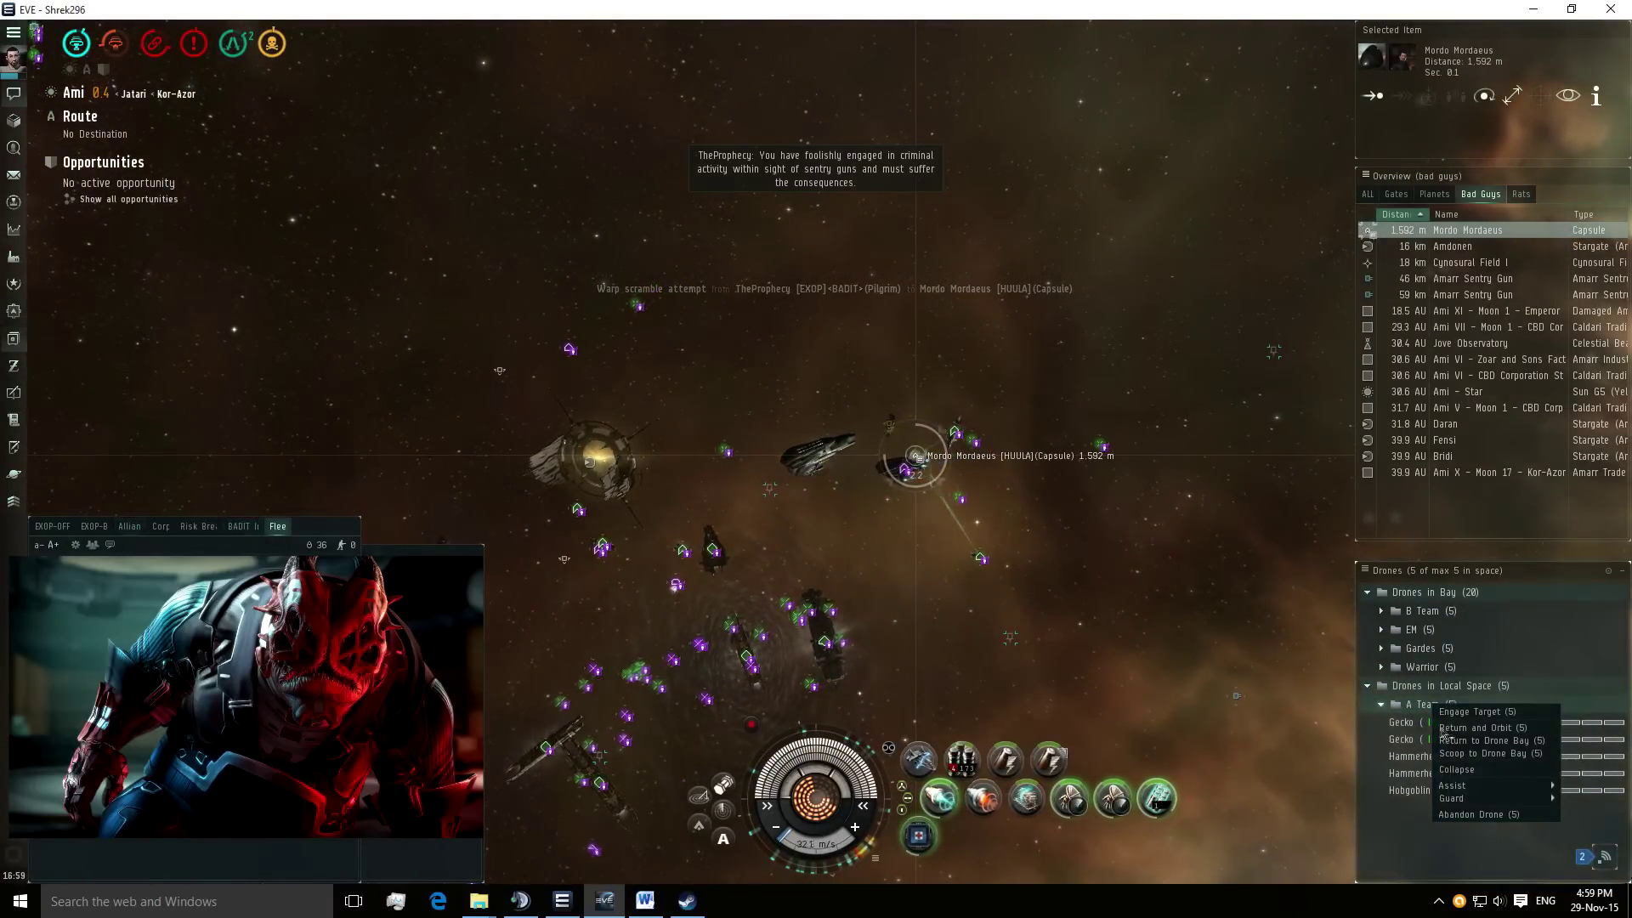
left_click(1479, 739)
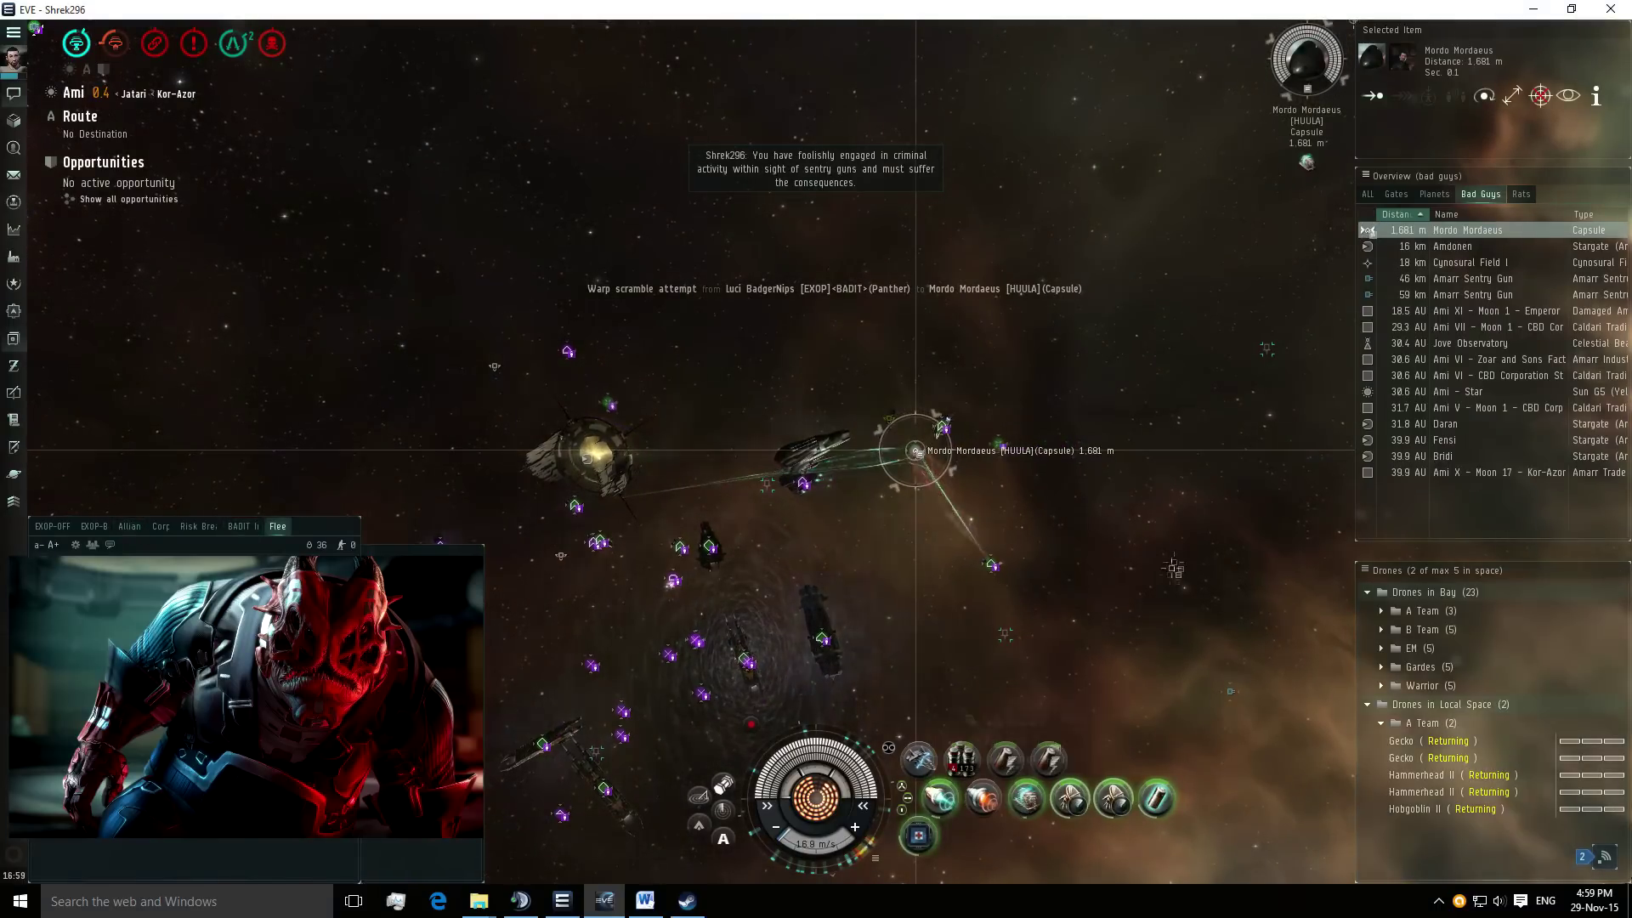
mouse_move(995, 562)
left_mouse_down()
mouse_move(1132, 519)
mouse_move(1086, 760)
left_mouse_up()
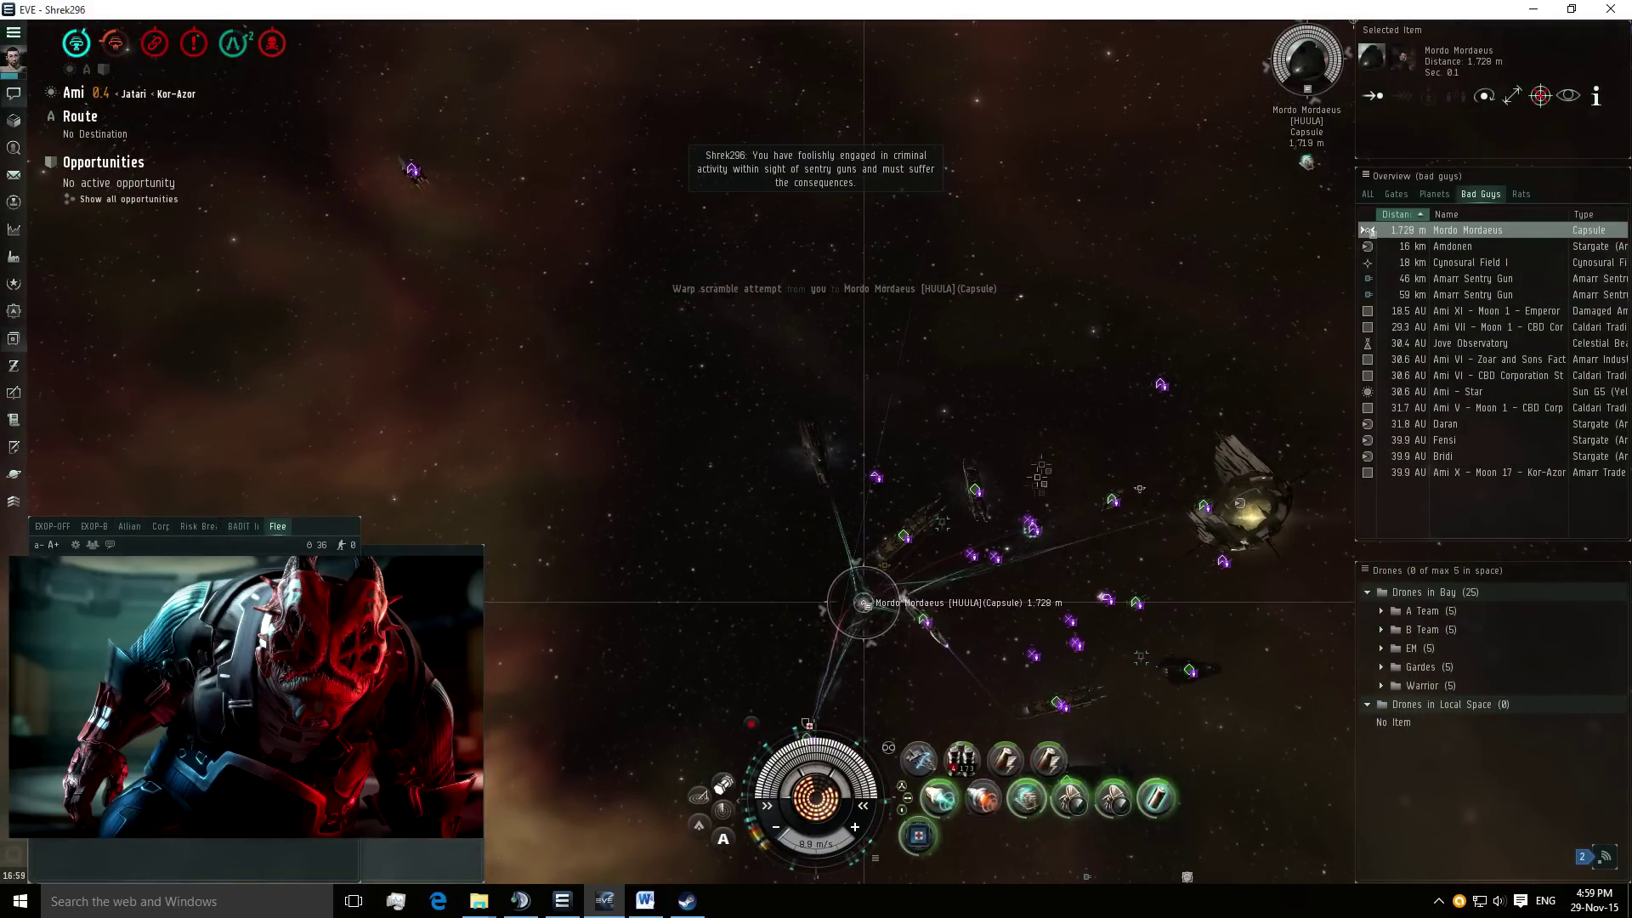
left_click_drag(1042, 474, 1175, 593)
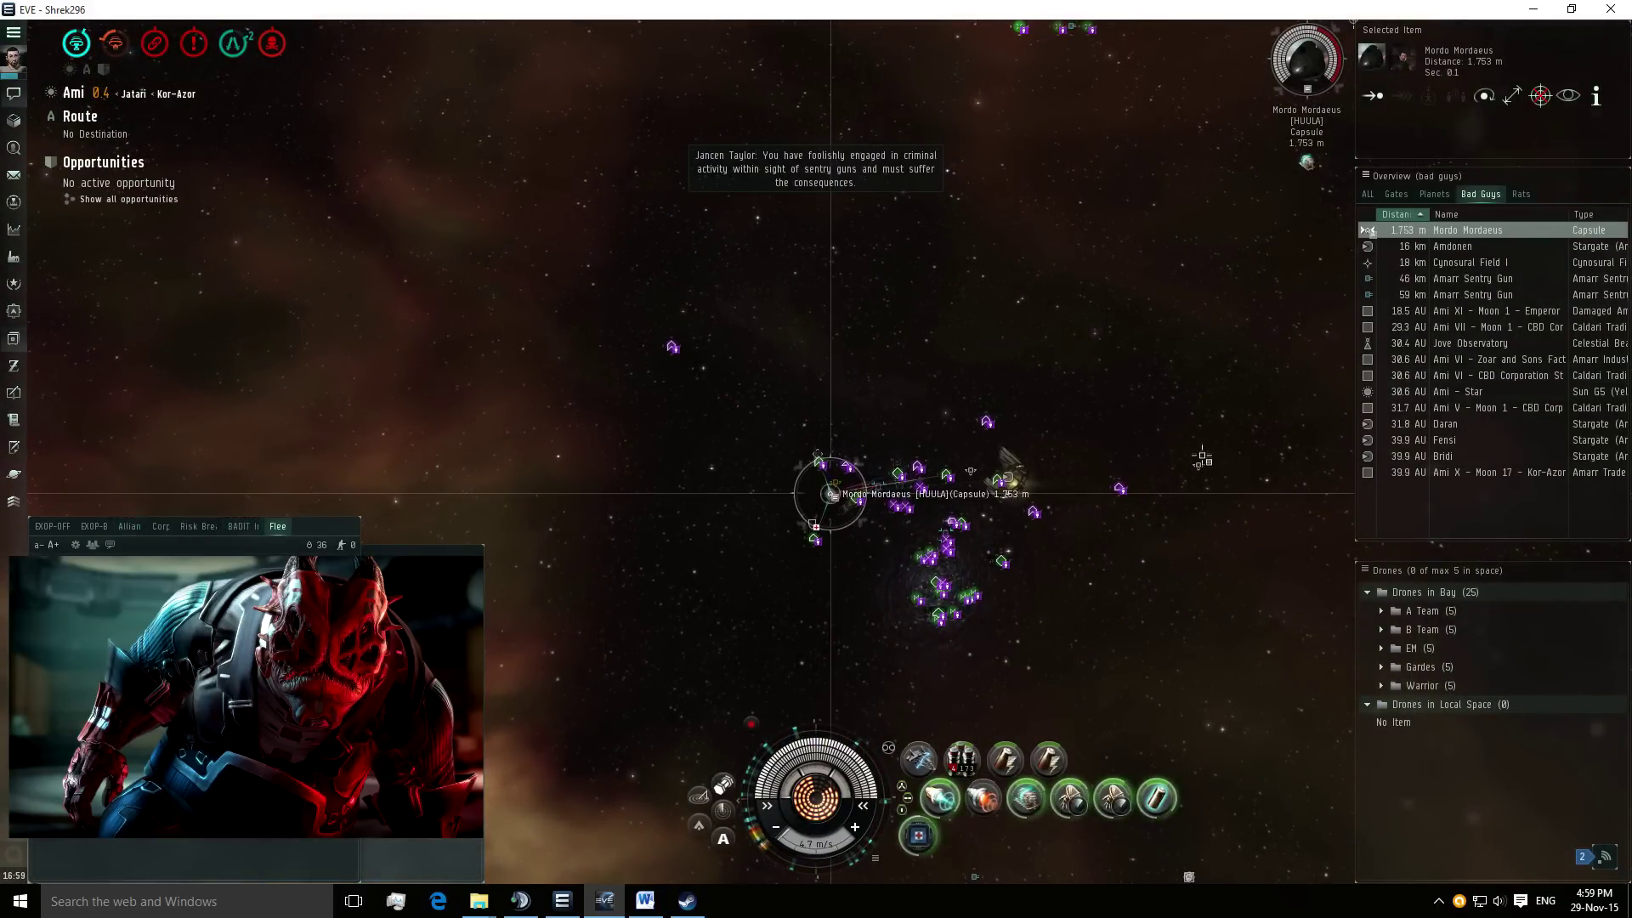
Approach the Wreck of Web3-DMG, rotating the camera while closing to about 25 km.
left_click(1198, 470)
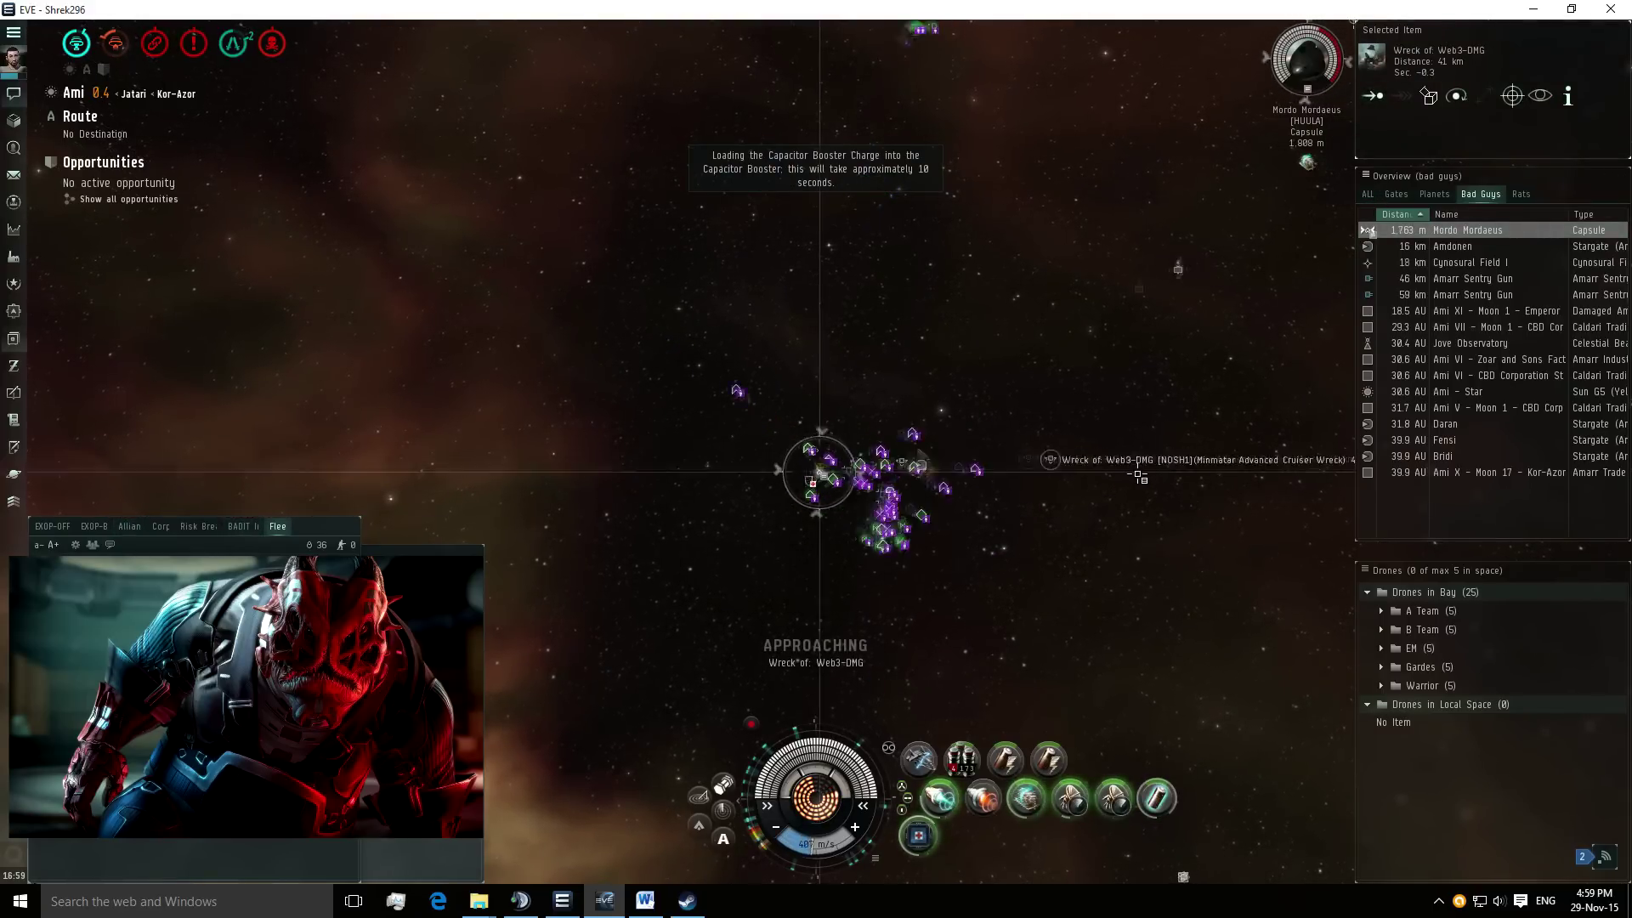
left_click_drag(1156, 399, 1193, 636)
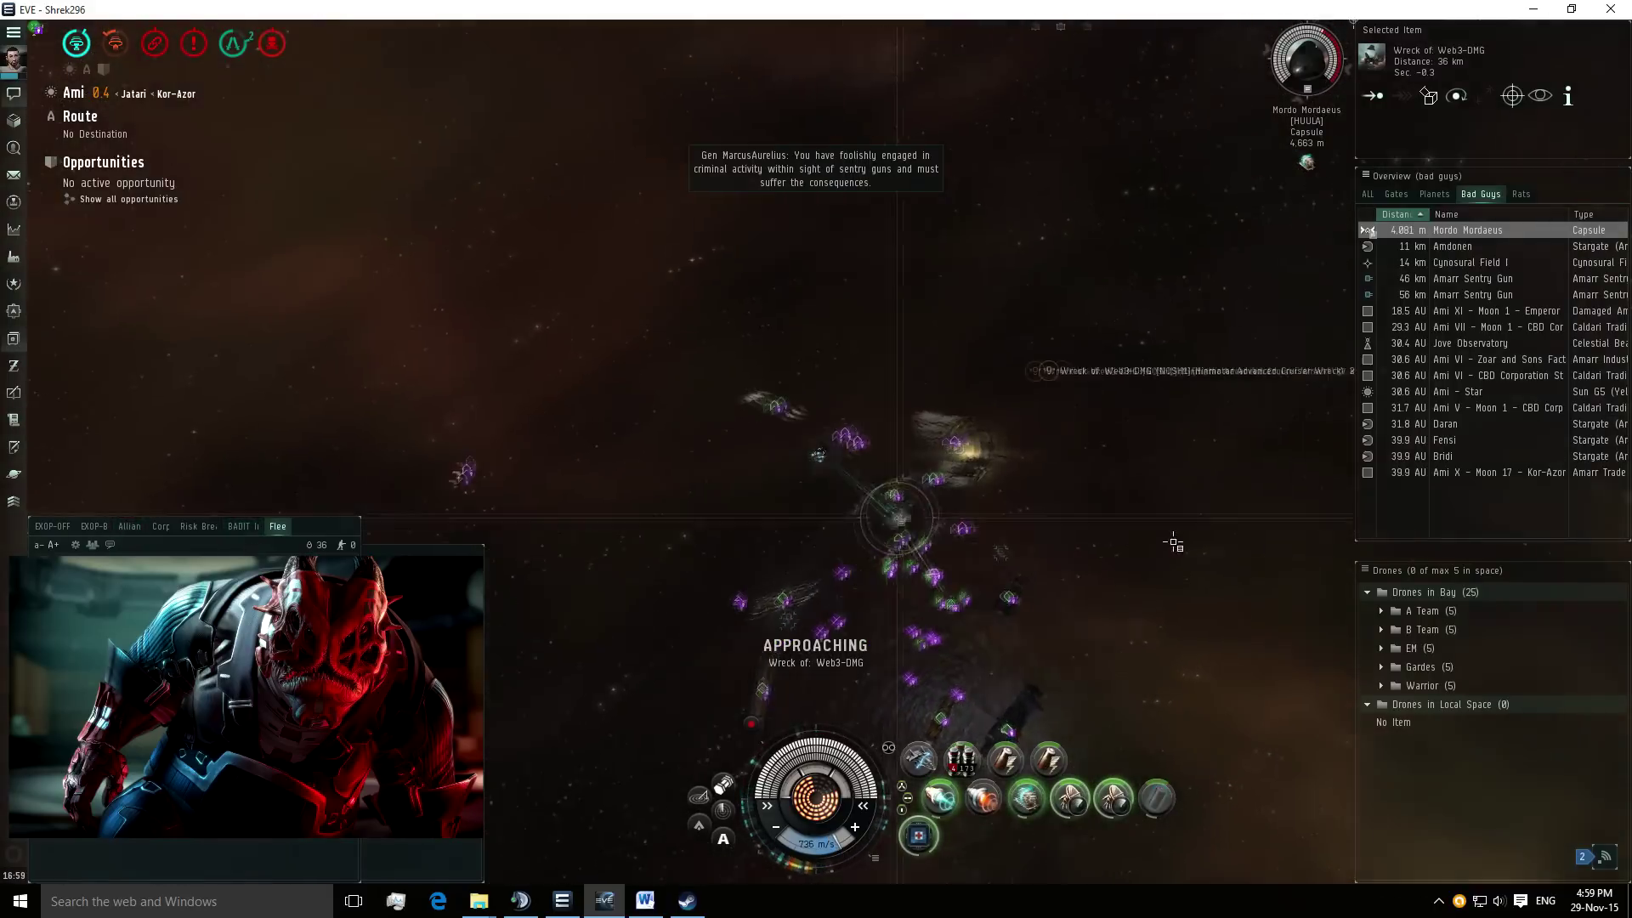
mouse_move(1097, 631)
left_mouse_down()
mouse_move(1185, 546)
mouse_move(1188, 493)
left_mouse_up()
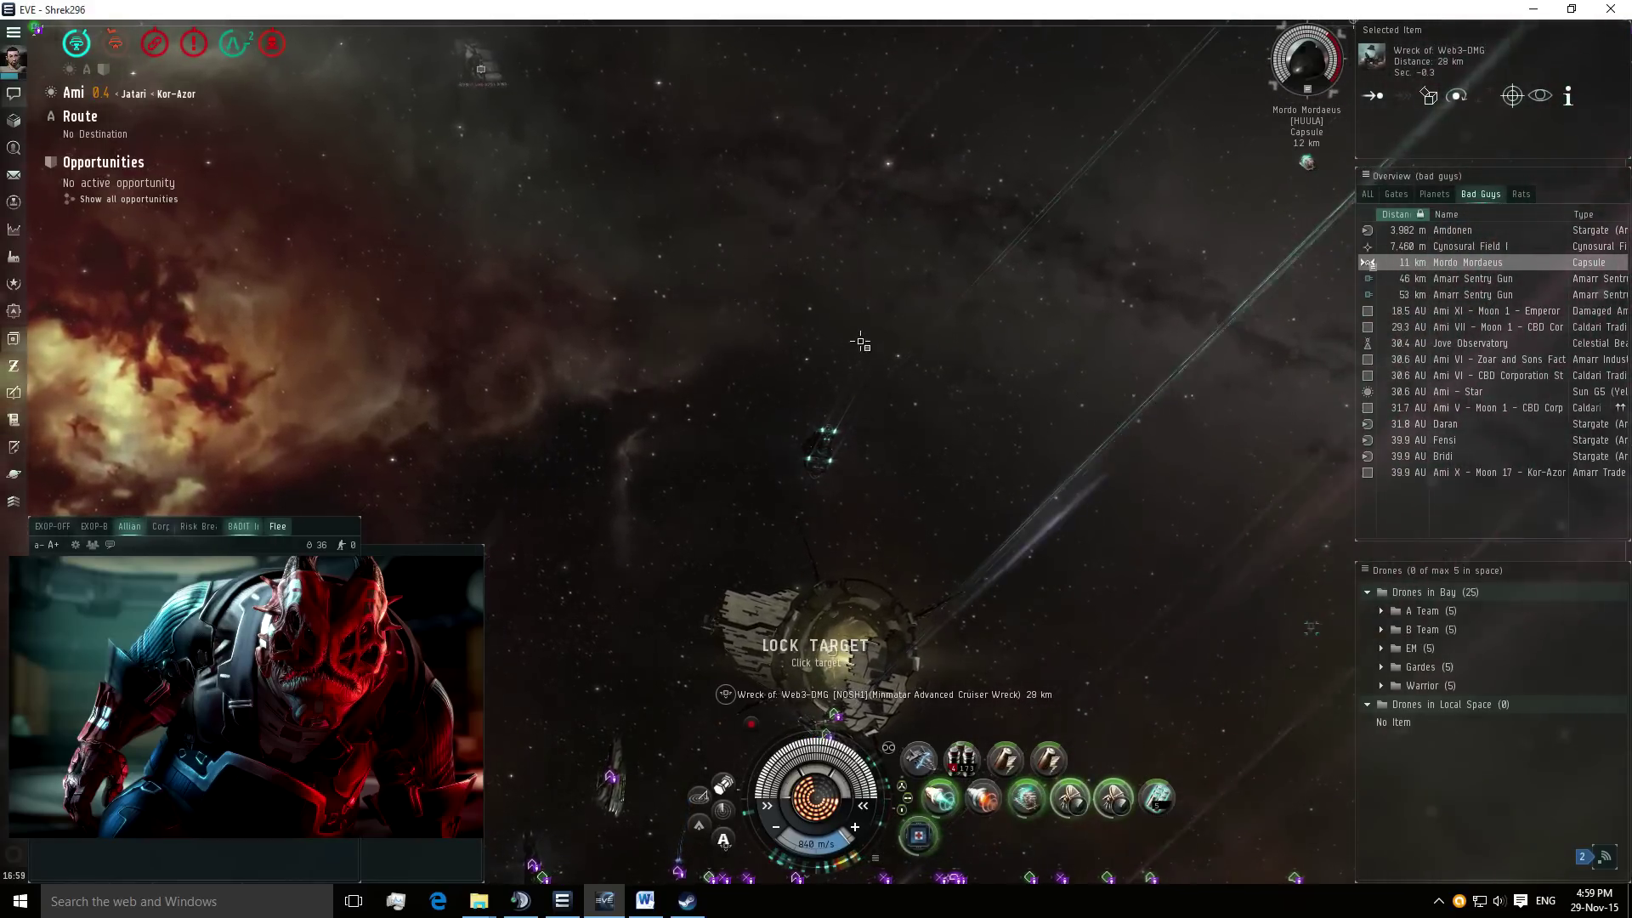
left_click_drag(863, 341, 990, 347)
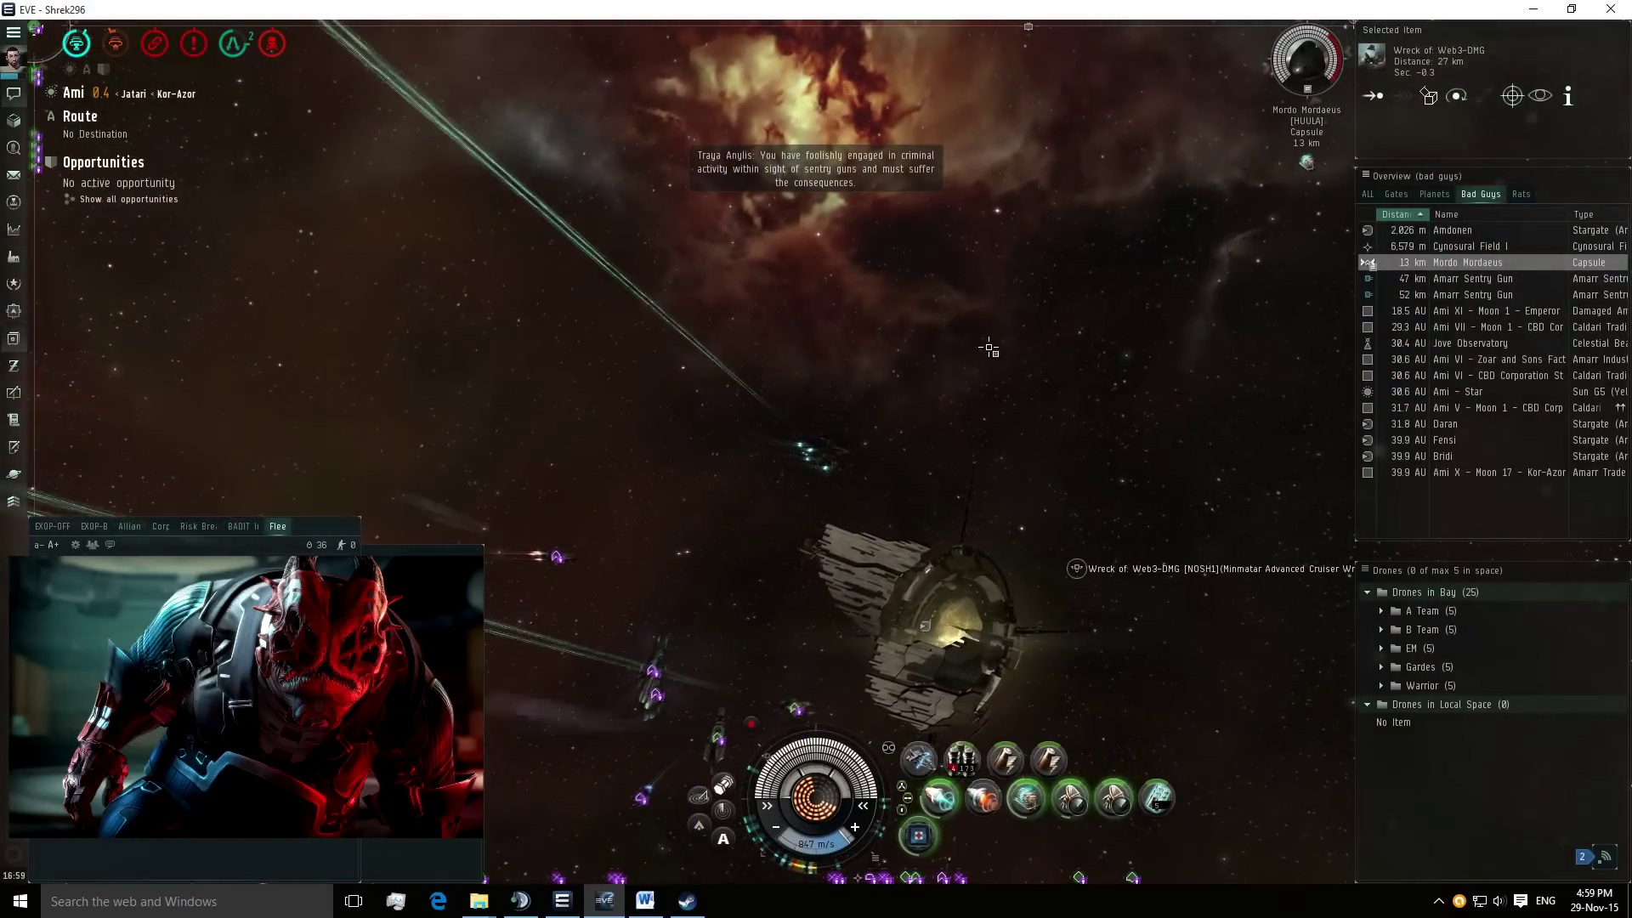
scroll(990, 347, "down", 5)
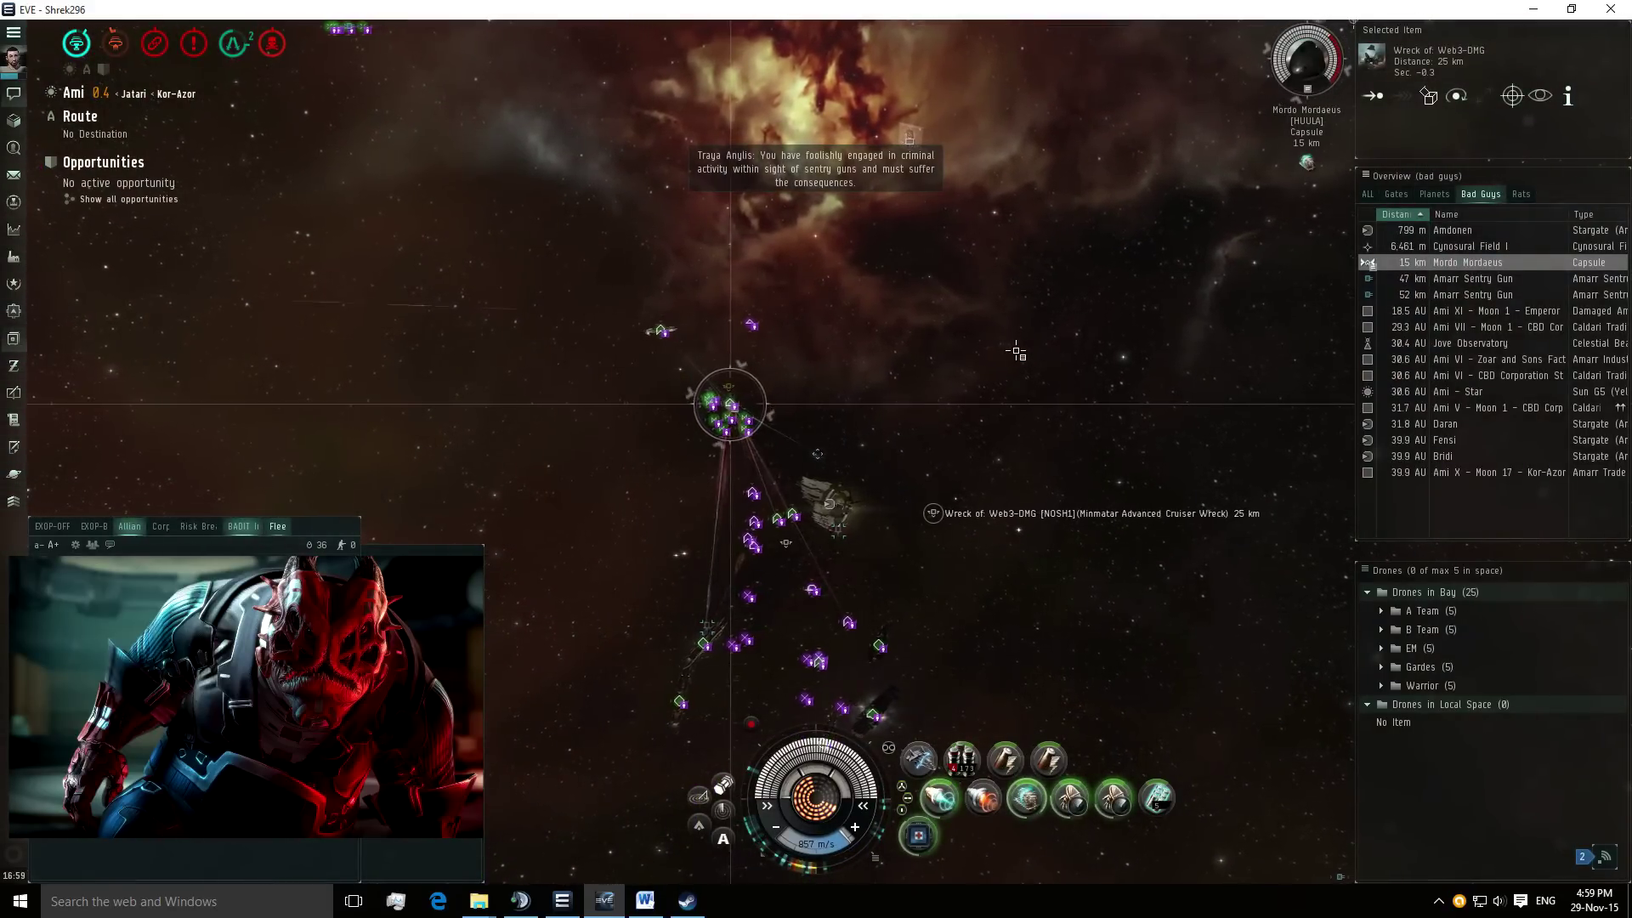